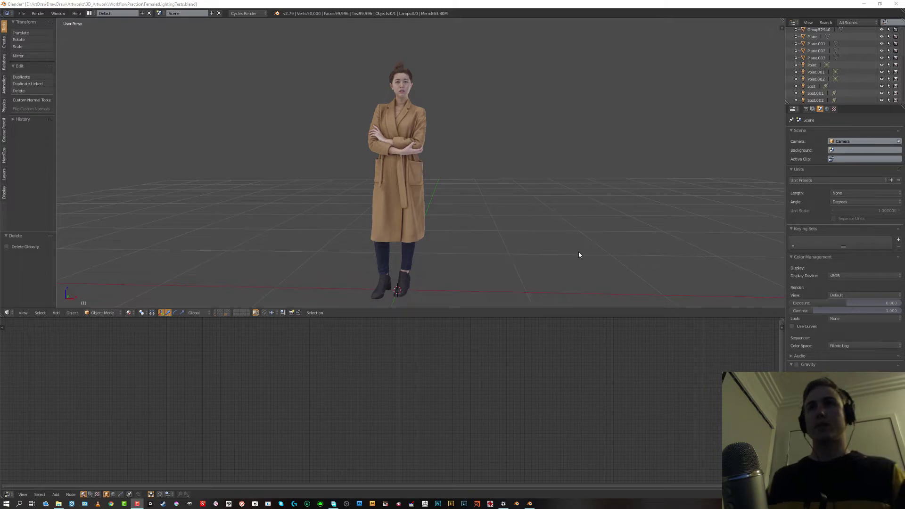
# - Orbit, zoom and pan the view to frame the scanned woman in the camel coat
pyautogui.scroll(6, 477, 185)
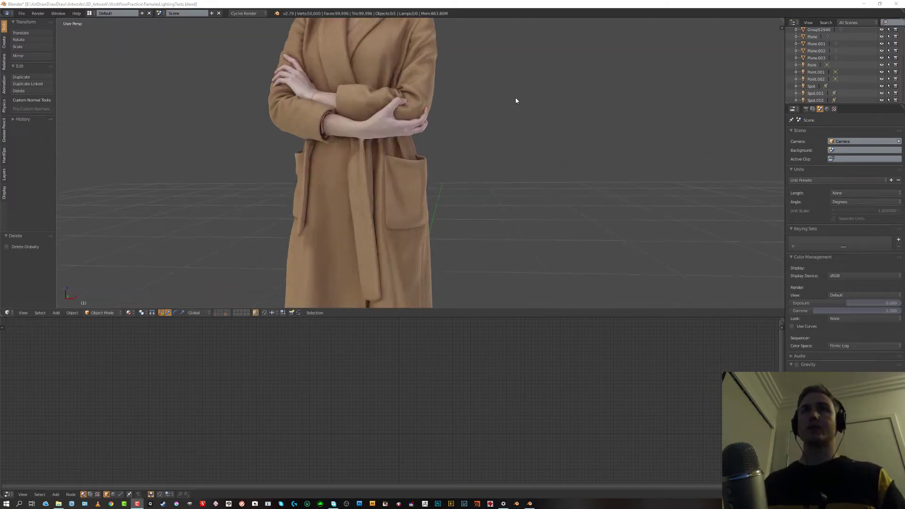
pyautogui.moveTo(515, 99)
pyautogui.mouseDown(button='middle')
pyautogui.moveTo(525, 220)
pyautogui.moveTo(518, 97)
pyautogui.mouseUp(button='middle')
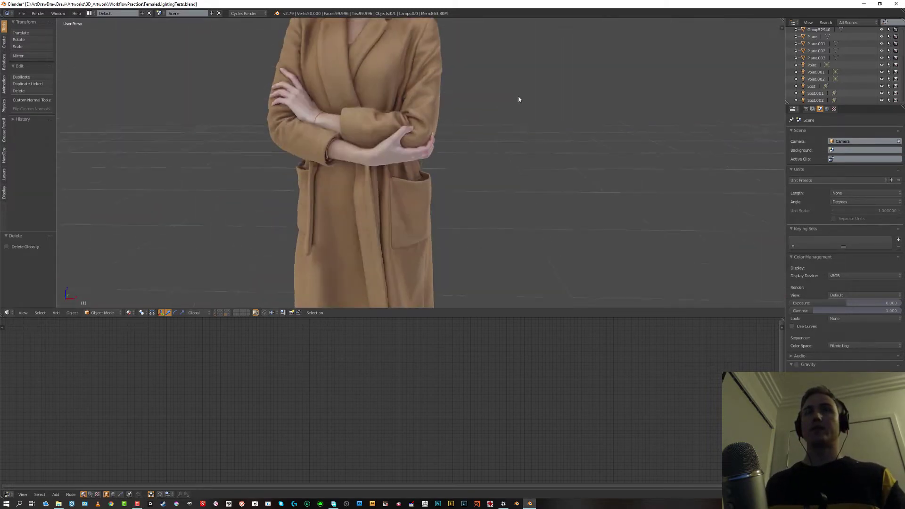
pyautogui.scroll(-3, 514, 131)
pyautogui.moveTo(513, 130); pyautogui.dragTo(511, 169, button='middle')
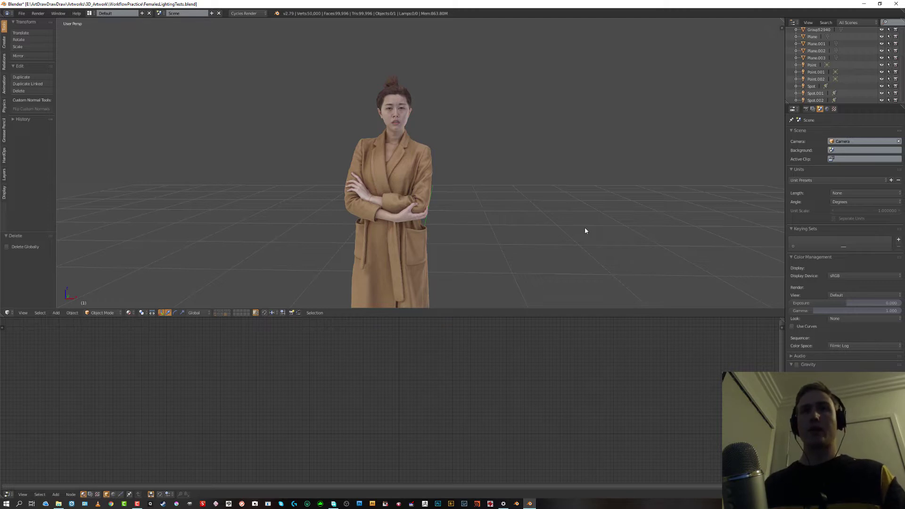
pyautogui.scroll(2, 501, 198)
pyautogui.keyDown('shift'); pyautogui.moveTo(525, 172); pyautogui.dragTo(535, 184, button='middle'); pyautogui.keyUp('shift')
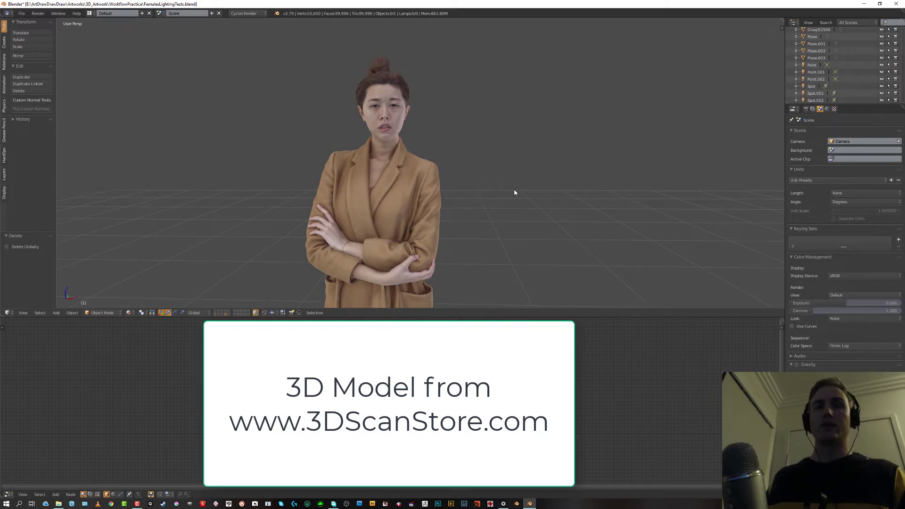
pyautogui.scroll(-3, 452, 204)
pyautogui.scroll(2, 456, 204)
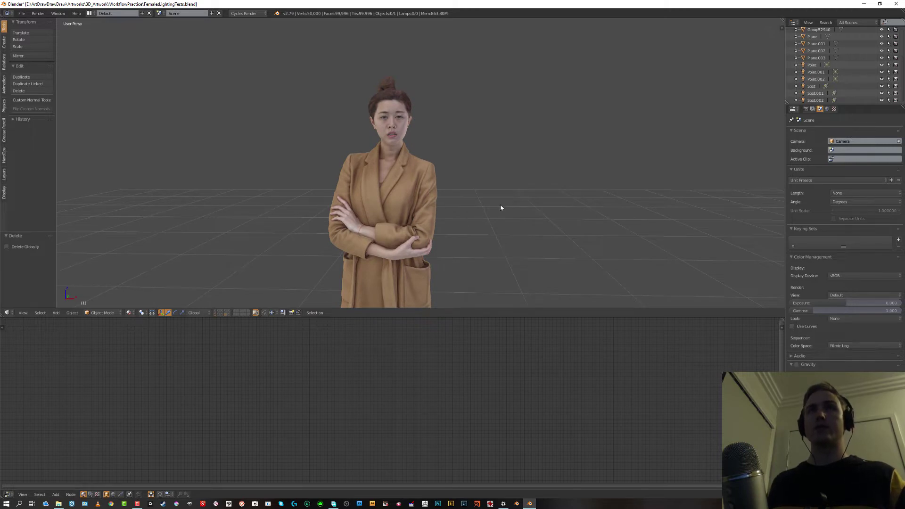
# - Show the dark curved backdrop's layer and orbit to a near-front studio view
pyautogui.click(216, 312)
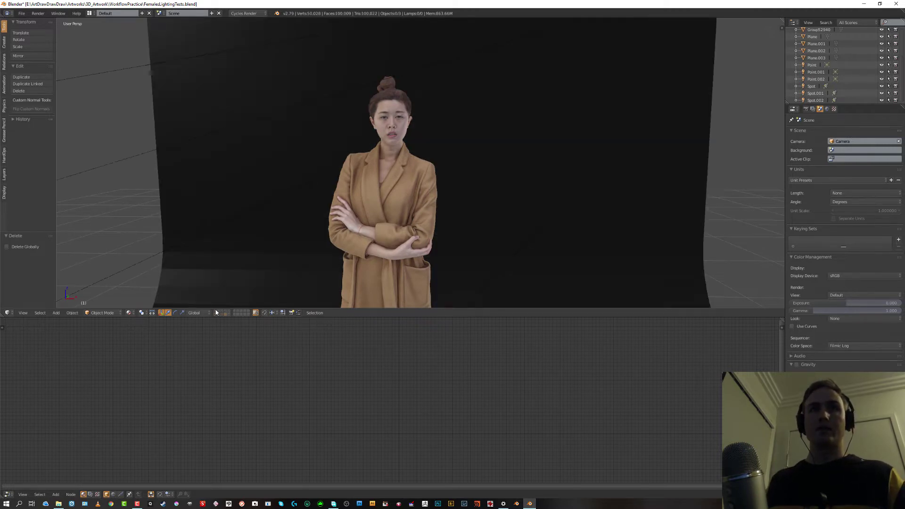
pyautogui.scroll(-5, 510, 175)
pyautogui.moveTo(533, 189); pyautogui.dragTo(425, 124, button='middle')
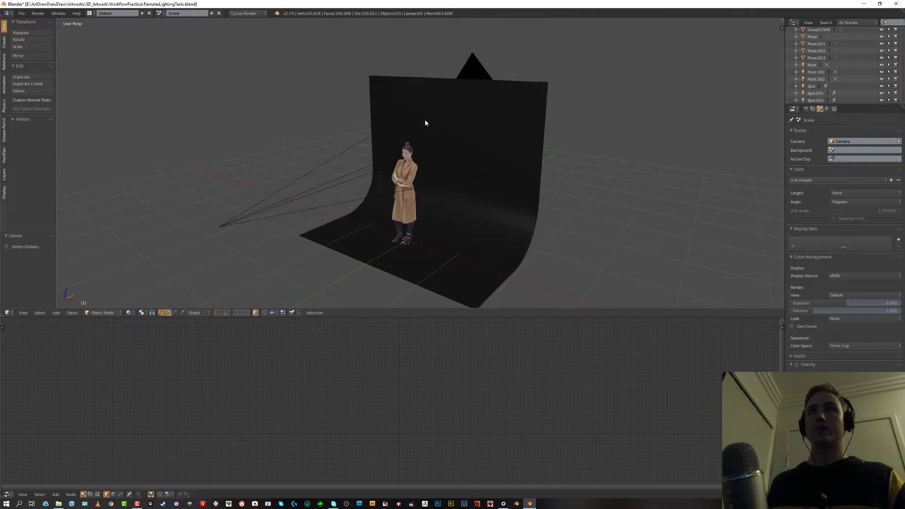
pyautogui.moveTo(417, 232); pyautogui.dragTo(385, 181, button='middle')
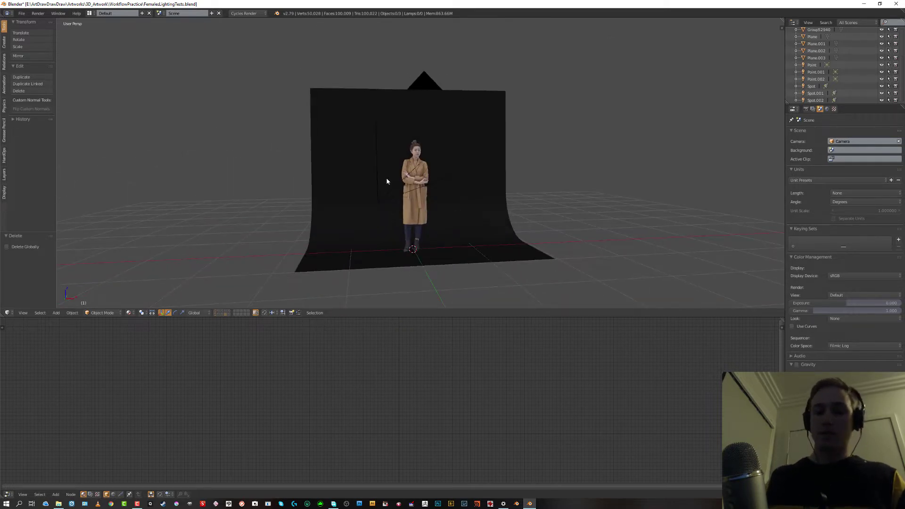
# - Walk the scene camera into a head-and-shoulders framing of the woman and start a Cycles preview
pyautogui.press('KP_0')
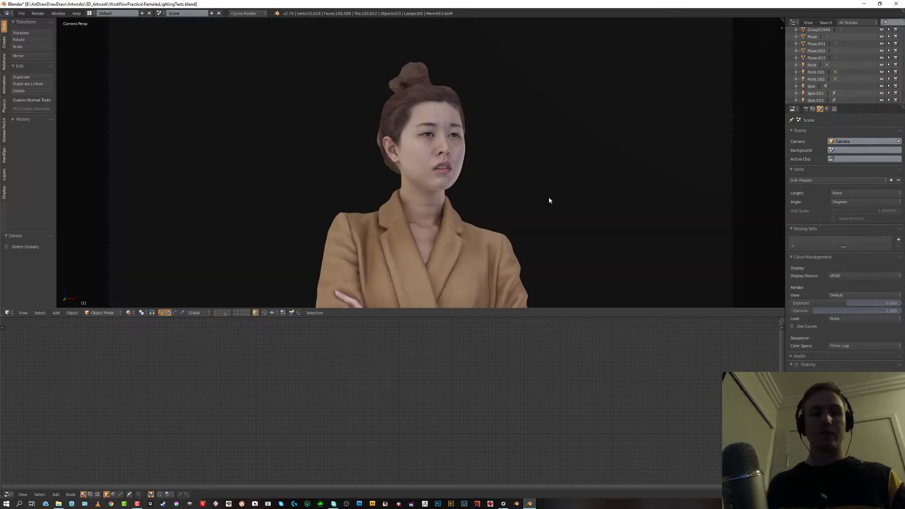
pyautogui.hotkey('shift', 'f')
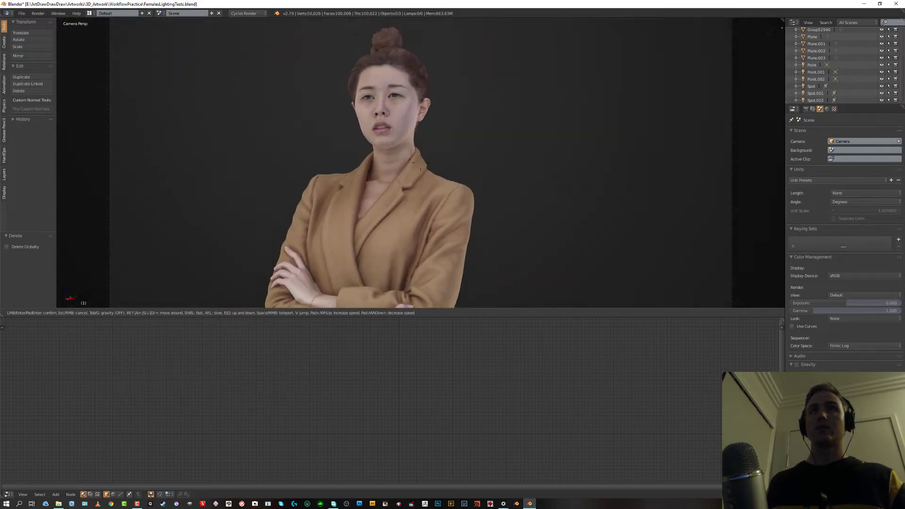
pyautogui.click(446, 155)
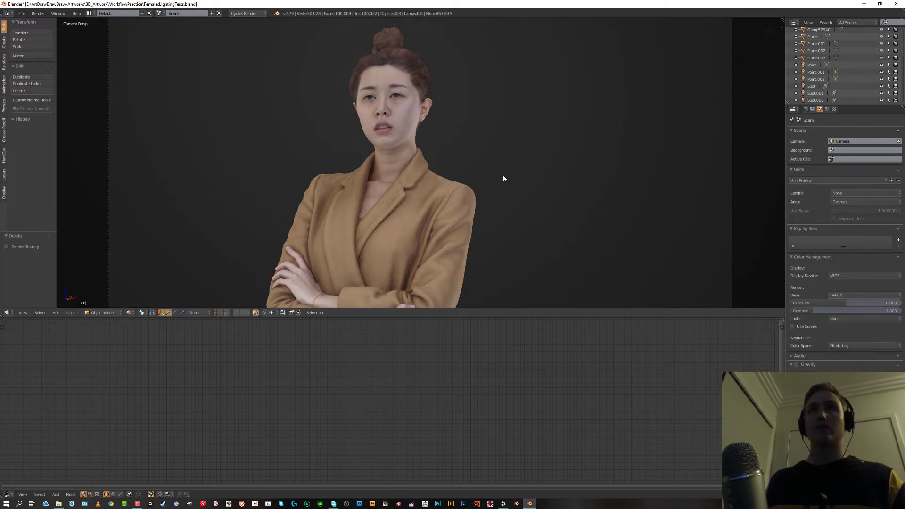
pyautogui.hotkey('shift', 'z')
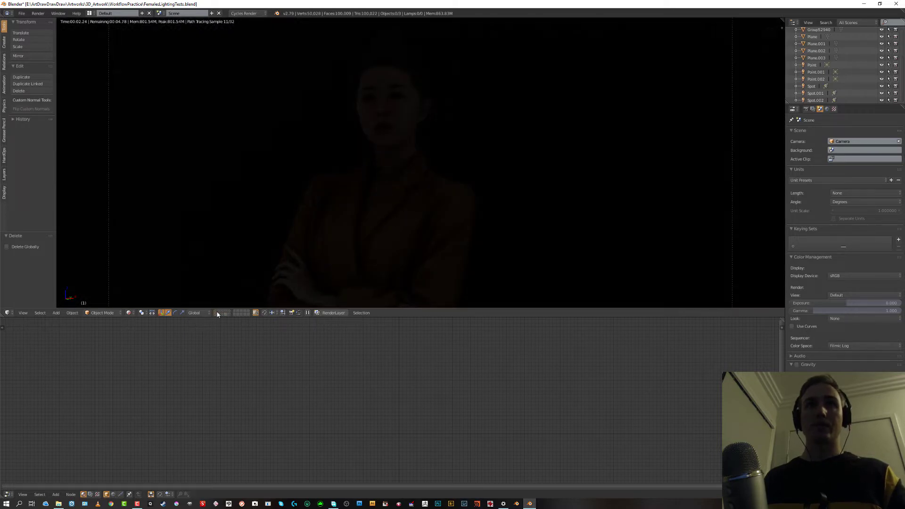
# - Toggle the light and side-panel layers to compare setups, ending with teal light at the left
pyautogui.keyDown('shift'); pyautogui.click(218, 313); pyautogui.keyUp('shift')
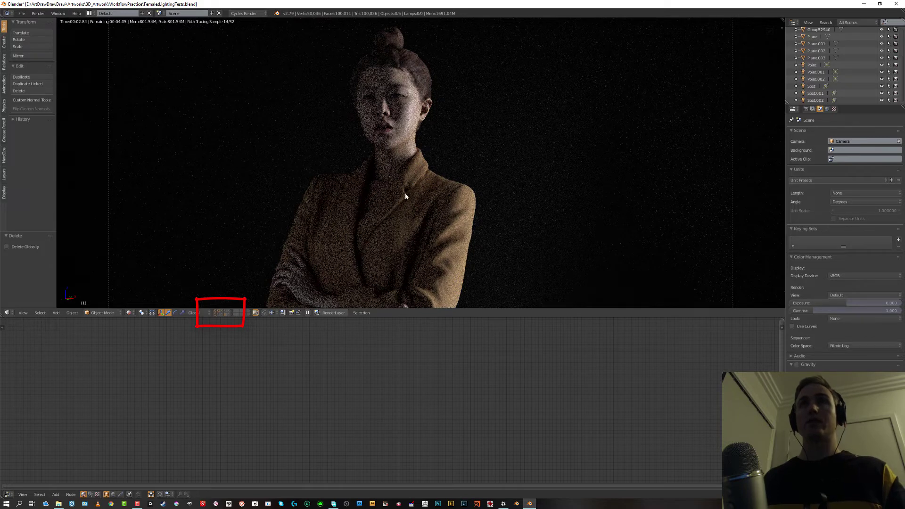
pyautogui.keyDown('shift'); pyautogui.click(220, 314); pyautogui.keyUp('shift')
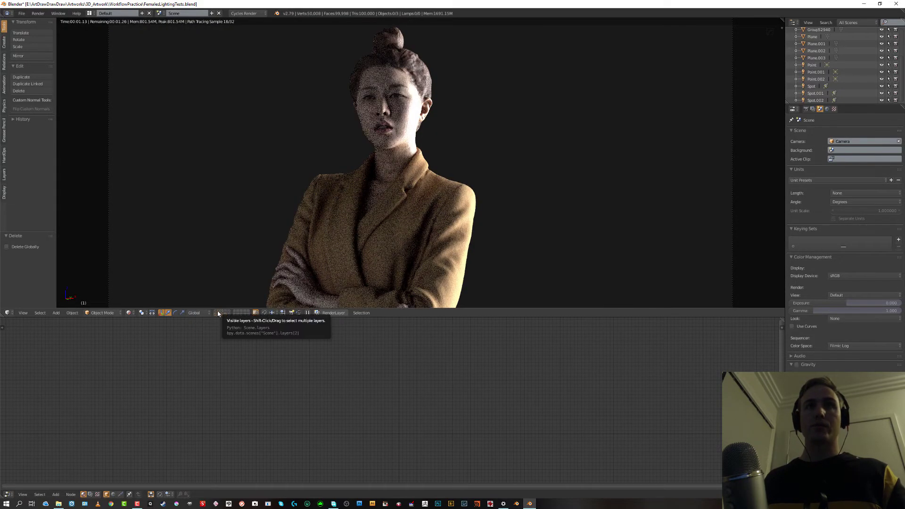
pyautogui.keyDown('shift'); pyautogui.click(222, 313); pyautogui.keyUp('shift')
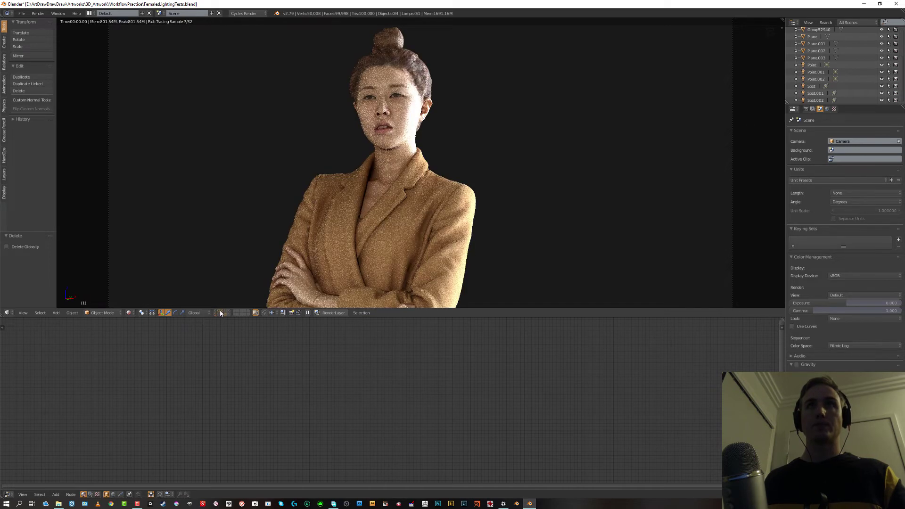
pyautogui.keyDown('shift'); pyautogui.click(221, 312); pyautogui.keyUp('shift')
pyautogui.keyDown('shift'); pyautogui.click(225, 311); pyautogui.keyUp('shift')
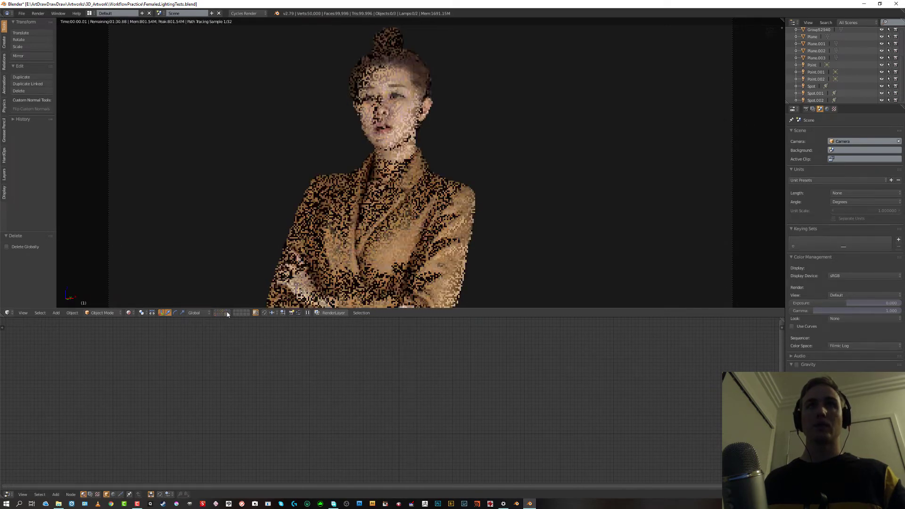
pyautogui.keyDown('shift'); pyautogui.click(225, 312); pyautogui.keyUp('shift')
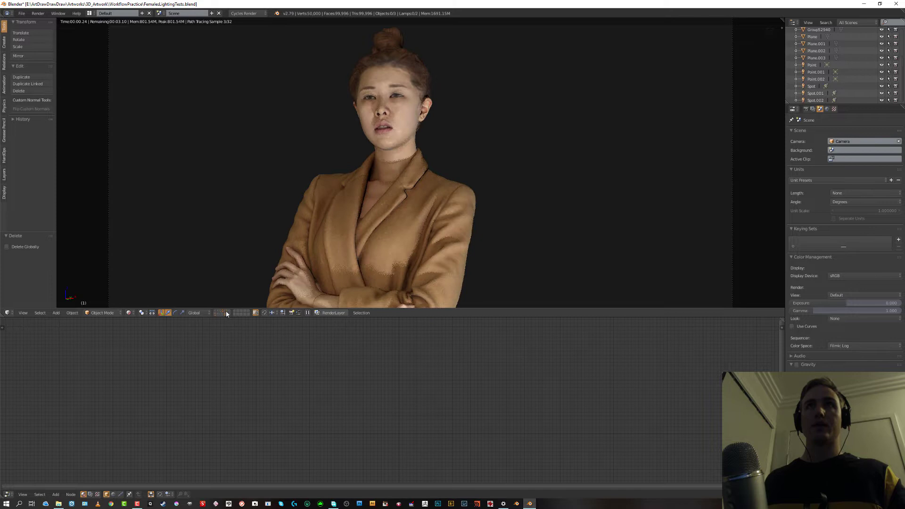
pyautogui.keyDown('shift'); pyautogui.click(225, 312); pyautogui.keyUp('shift')
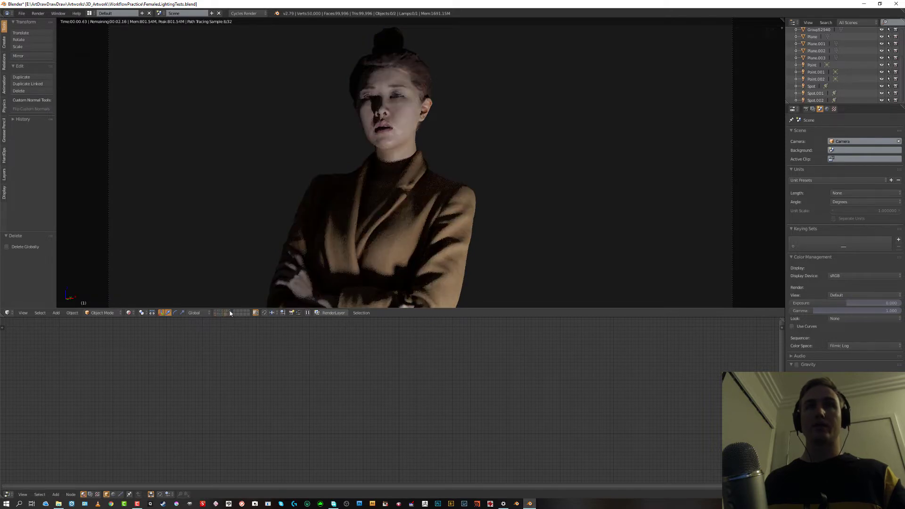
pyautogui.keyDown('shift'); pyautogui.click(229, 312); pyautogui.keyUp('shift')
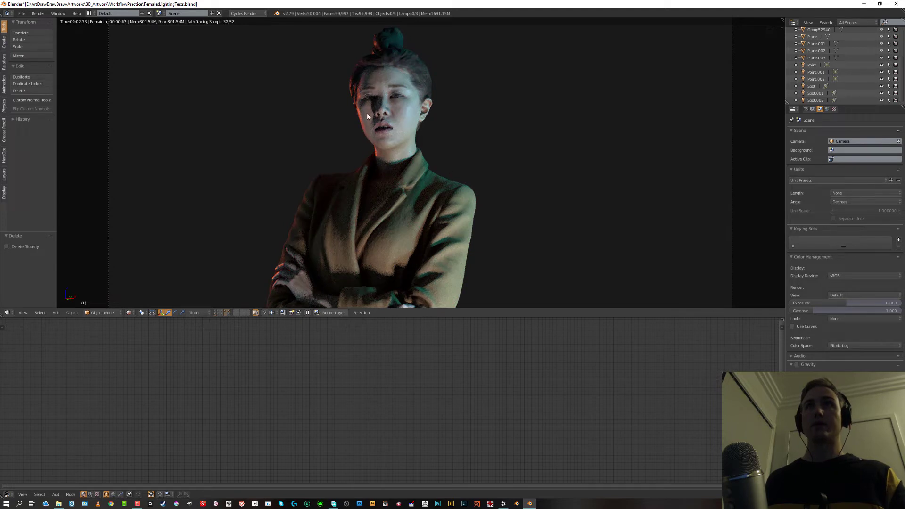
pyautogui.keyDown('shift'); pyautogui.click(215, 313); pyautogui.keyUp('shift')
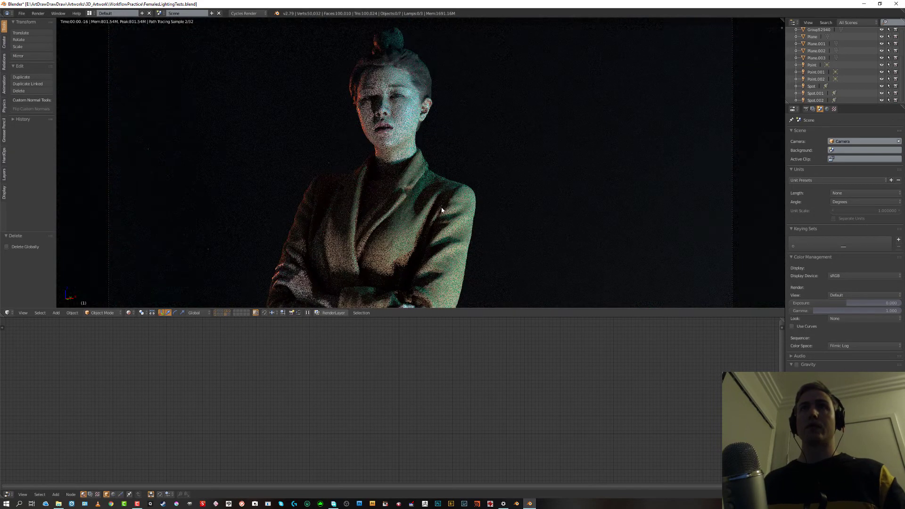
pyautogui.scroll(-7, 454, 173)
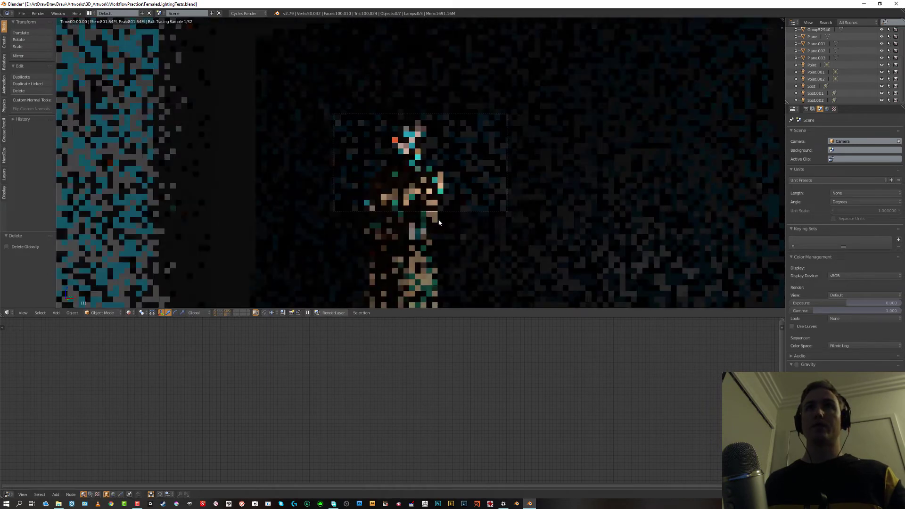
# - Return to textured view and hide the layer with the white side plane and lights
pyautogui.hotkey('shift', 'z')
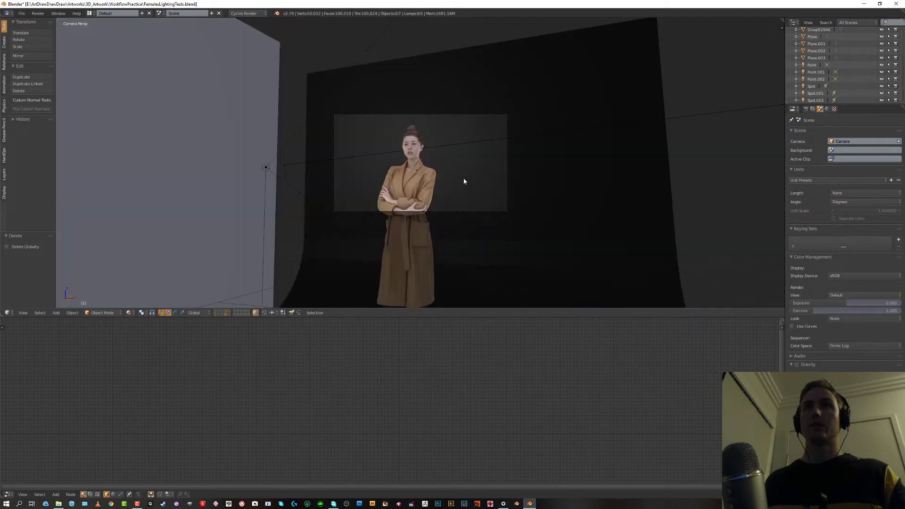
pyautogui.moveTo(465, 182)
pyautogui.mouseDown(button='middle')
pyautogui.moveTo(487, 200)
pyautogui.moveTo(555, 217)
pyautogui.moveTo(505, 196)
pyautogui.moveTo(427, 184)
pyautogui.moveTo(479, 190)
pyautogui.moveTo(225, 297)
pyautogui.mouseUp(button='middle')
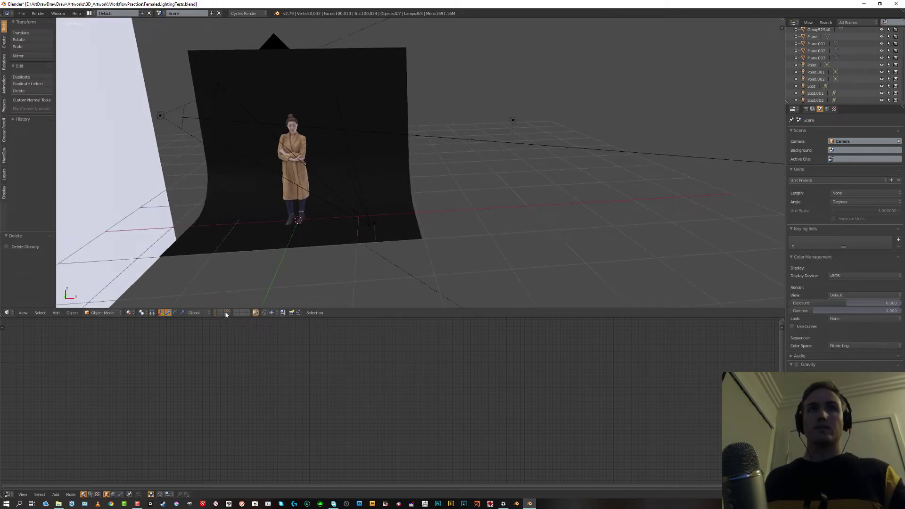
pyautogui.click(228, 314)
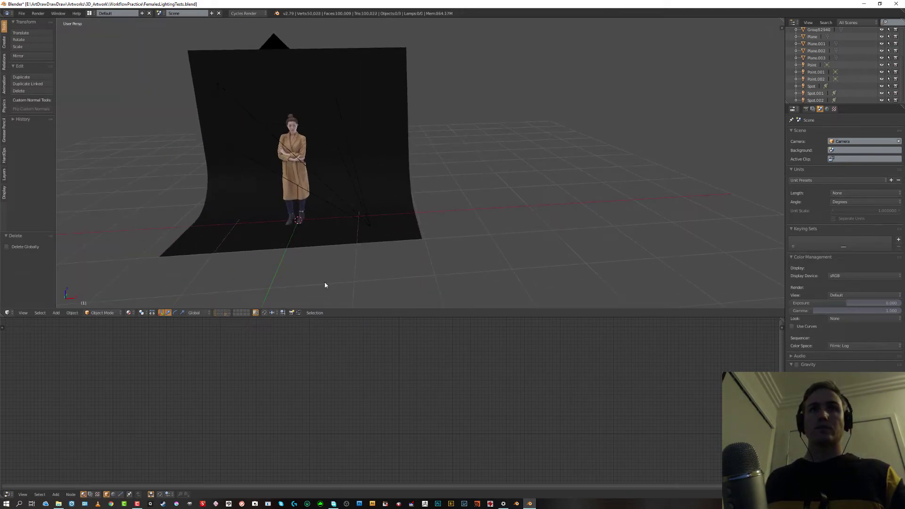
pyautogui.moveTo(325, 281); pyautogui.dragTo(504, 216, button='middle')
# - Add a new plane and move it to the right of the backdrop
pyautogui.hotkey('shift', 'a')
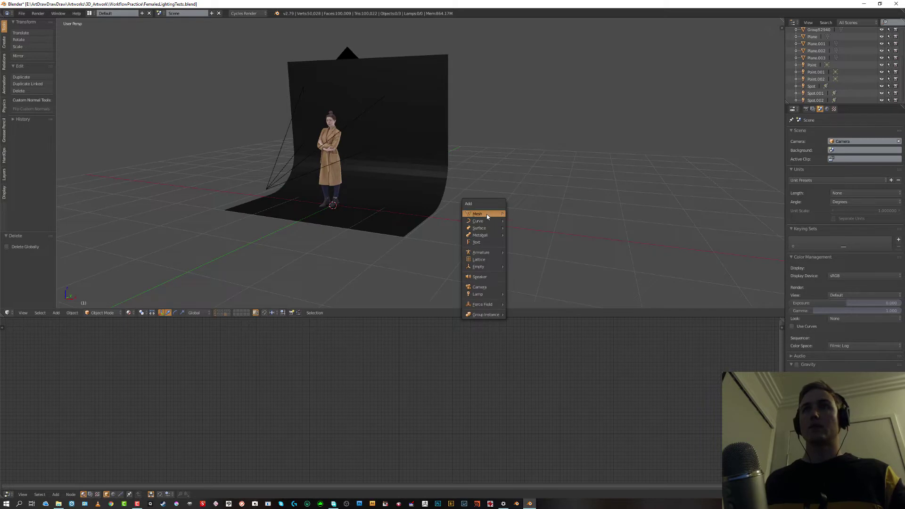
pyautogui.moveTo(487, 216)
pyautogui.click(521, 213)
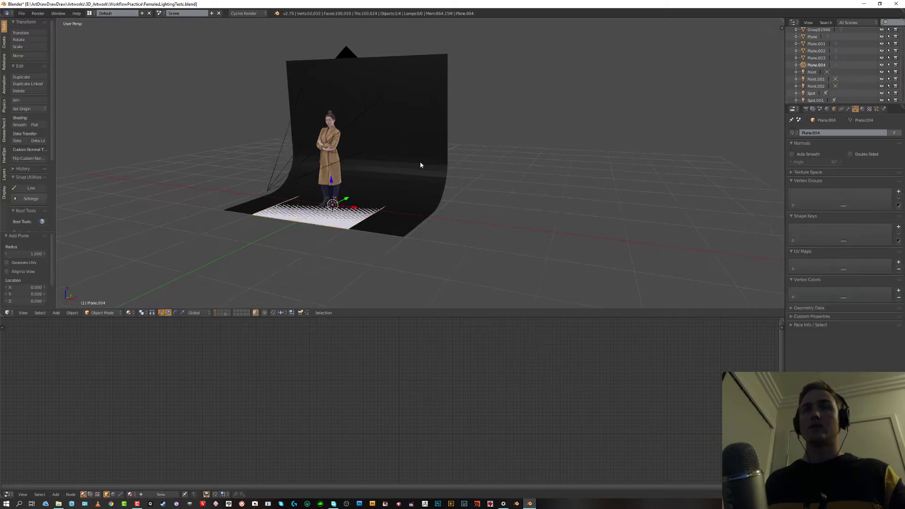
pyautogui.moveTo(420, 164); pyautogui.dragTo(415, 205, button='middle')
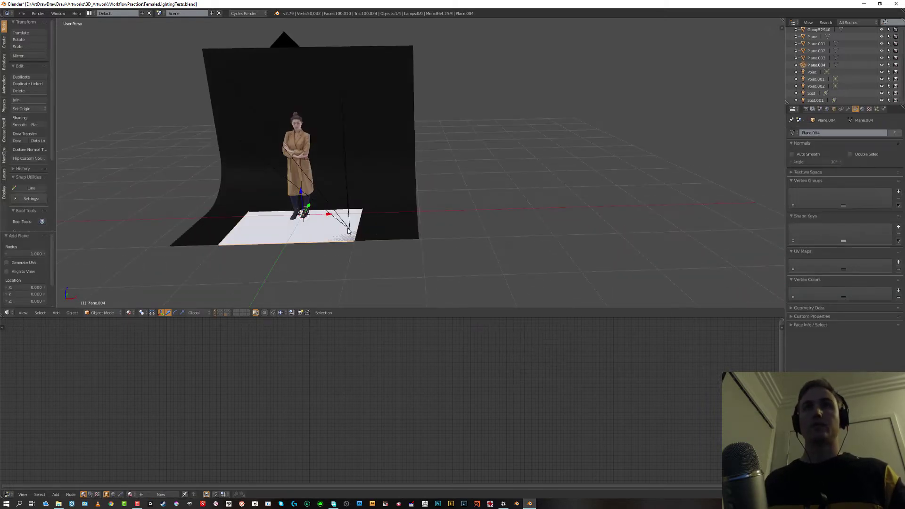
pyautogui.press('g')
pyautogui.click(583, 197)
pyautogui.moveTo(584, 197); pyautogui.dragTo(464, 196, button='middle')
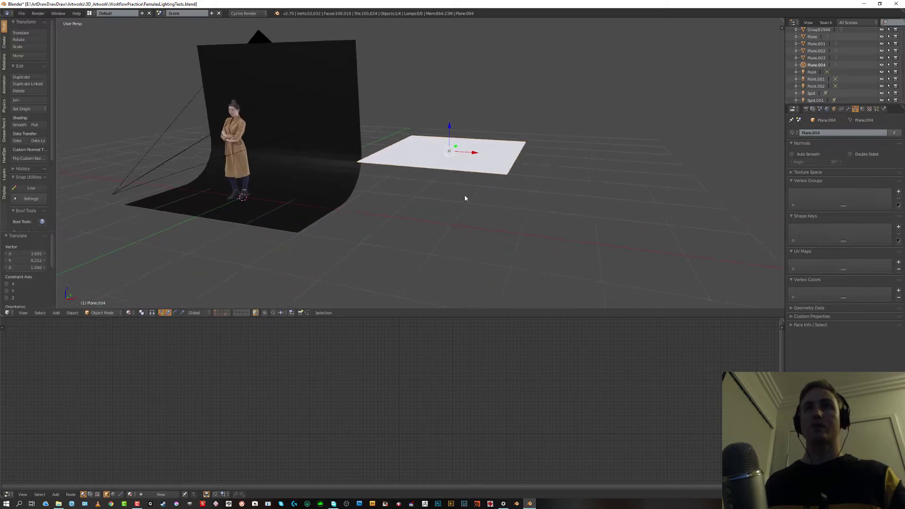
# - Rotate the plane to stand upright, shifting it slightly along X
pyautogui.press('r')
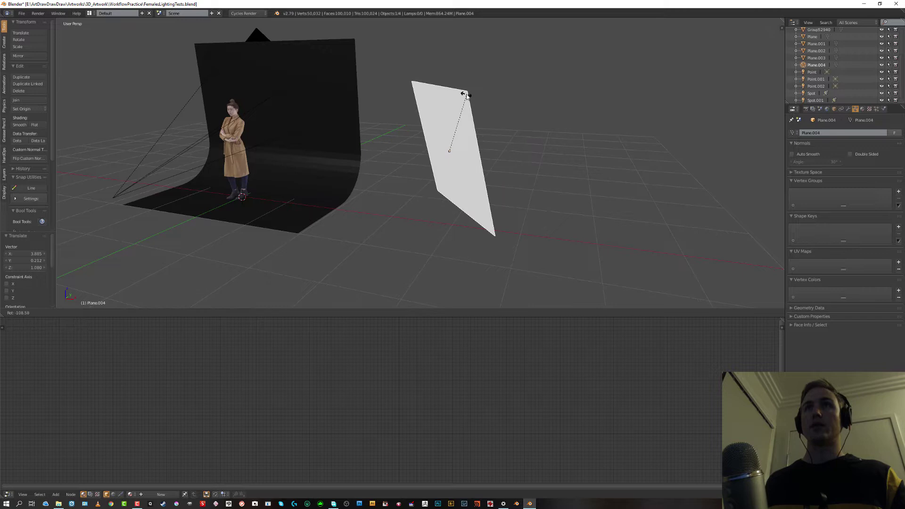
pyautogui.click(518, 168)
pyautogui.press('z')
pyautogui.press('z')
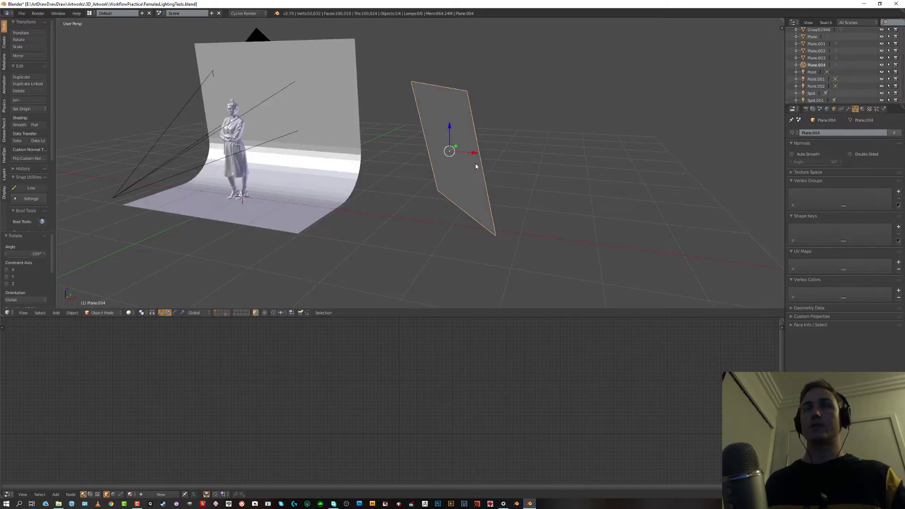
pyautogui.click(472, 152)
pyautogui.moveTo(476, 157); pyautogui.dragTo(508, 162, button='middle')
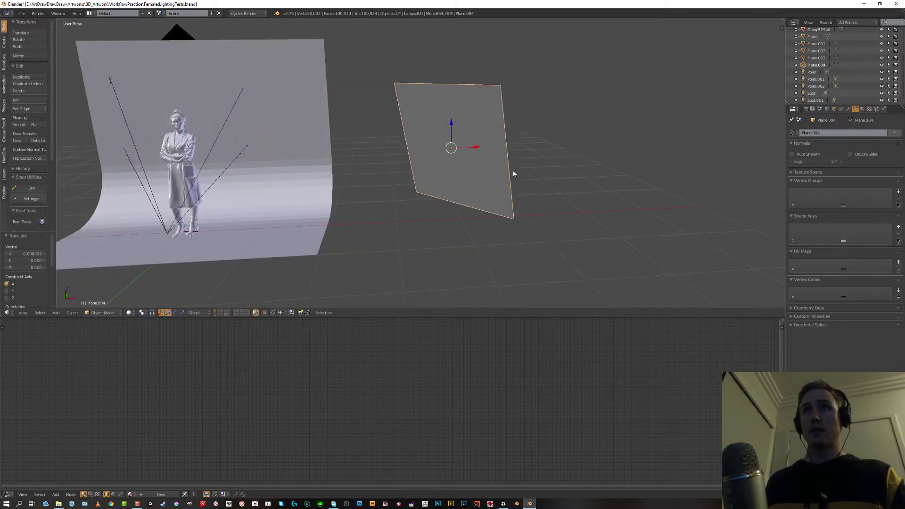
# - Tilt the plane slightly and turn it about Z toward the figure, then enter Edit Mode
pyautogui.press('r')
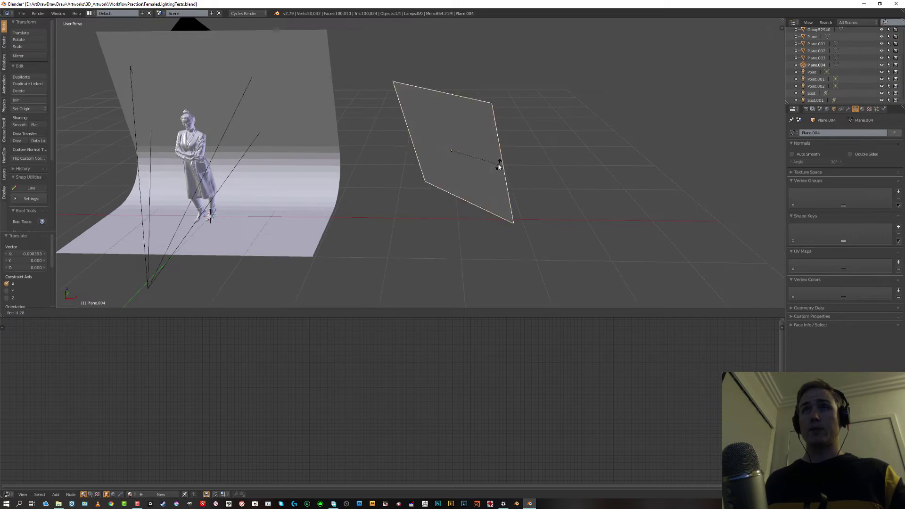
pyautogui.click(499, 165)
pyautogui.moveTo(490, 168)
pyautogui.mouseDown(button='middle')
pyautogui.moveTo(473, 170)
pyautogui.moveTo(481, 168)
pyautogui.mouseUp(button='middle')
pyautogui.press('r')
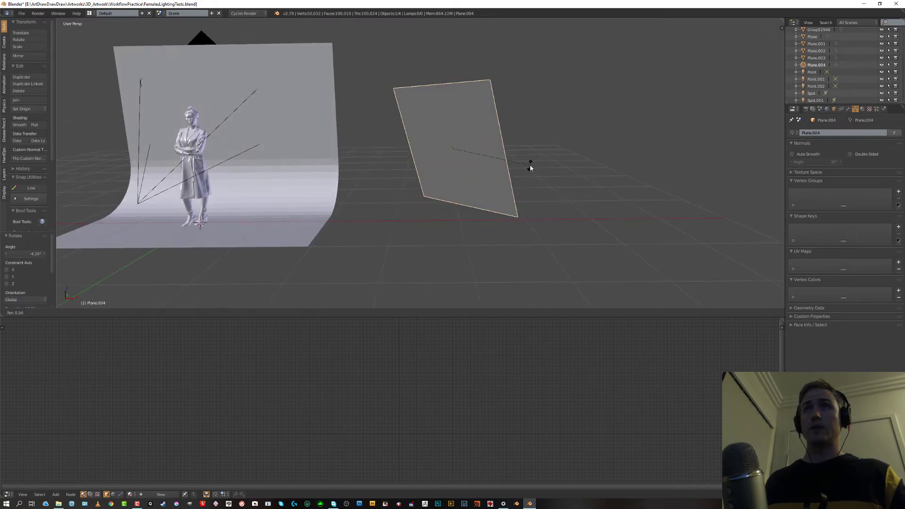
pyautogui.press('z')
pyautogui.click(478, 165)
pyautogui.press('Tab')
pyautogui.scroll(3, 471, 142)
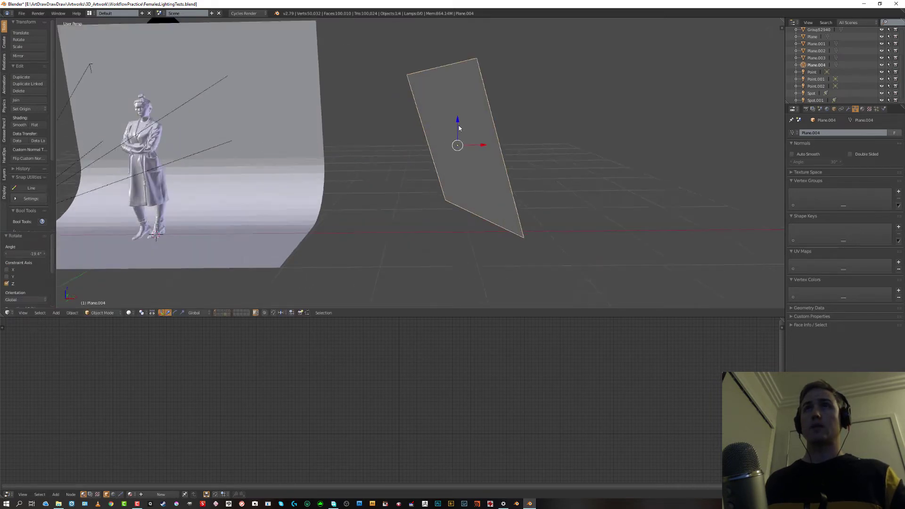
pyautogui.moveTo(479, 134); pyautogui.dragTo(544, 148, button='middle')
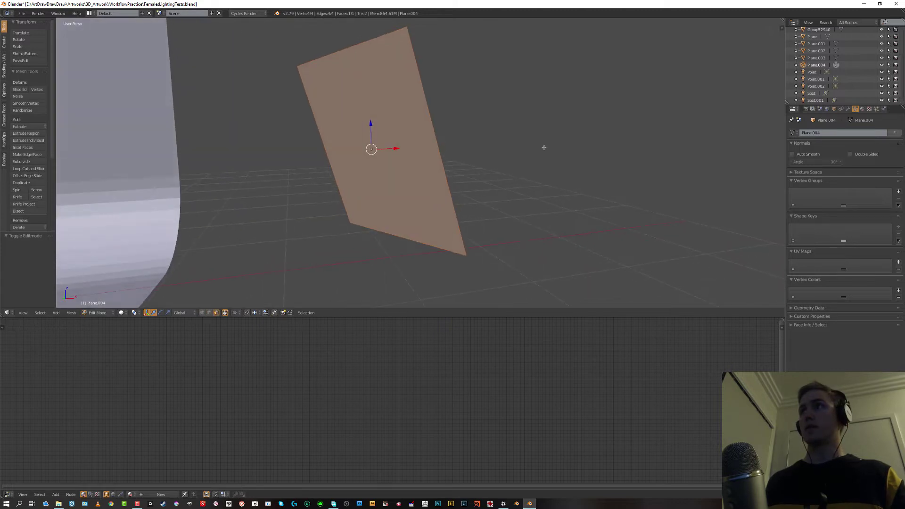
# - Give the plane a new material with an Emission surface shader
pyautogui.click(862, 109)
pyautogui.click(812, 165)
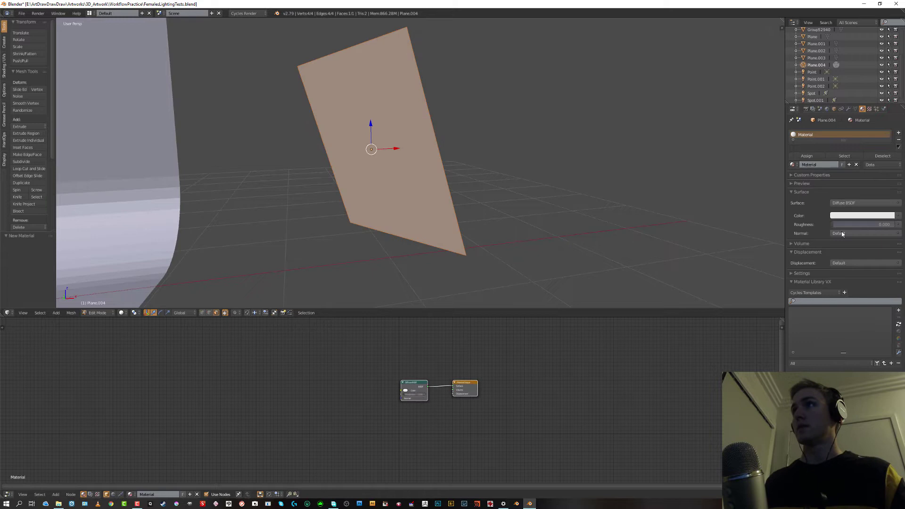
pyautogui.click(837, 206)
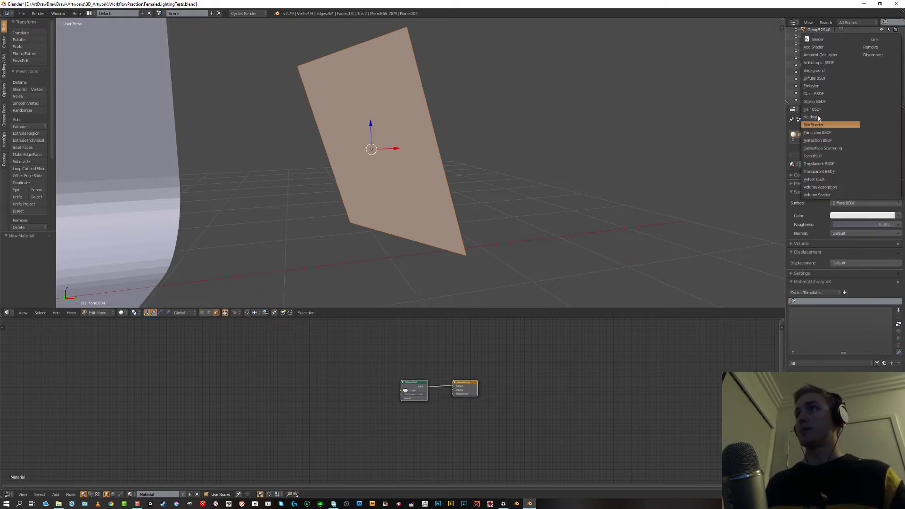
pyautogui.click(812, 86)
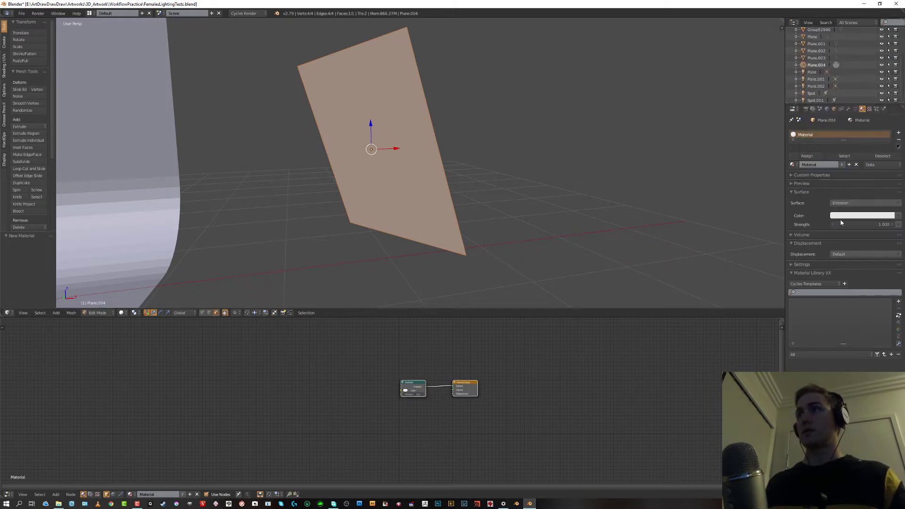
pyautogui.moveTo(564, 222)
pyautogui.mouseDown(button='middle')
pyautogui.moveTo(533, 179)
pyautogui.moveTo(510, 204)
pyautogui.moveTo(569, 199)
pyautogui.moveTo(561, 207)
pyautogui.mouseUp(button='middle')
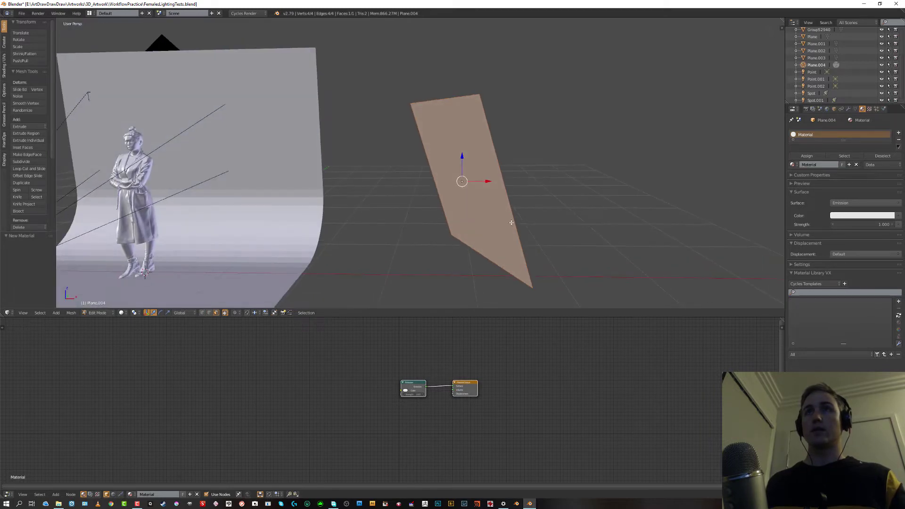
# - Scale the plane up to 1.52 and frame it with the figure
pyautogui.press('s')
pyautogui.click(555, 232)
pyautogui.moveTo(404, 196); pyautogui.dragTo(626, 193, button='middle')
pyautogui.scroll(4, 351, 214)
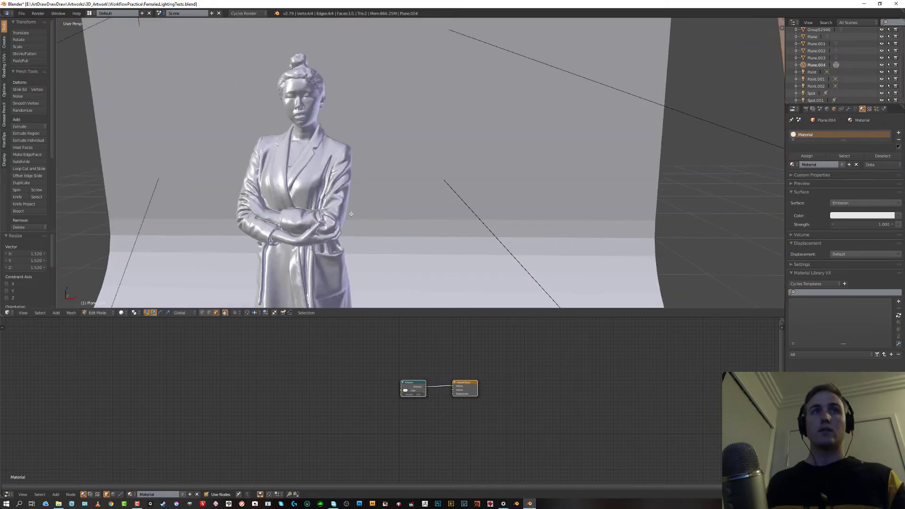
pyautogui.keyDown('shift'); pyautogui.moveTo(351, 214); pyautogui.dragTo(426, 211, button='middle'); pyautogui.keyUp('shift')
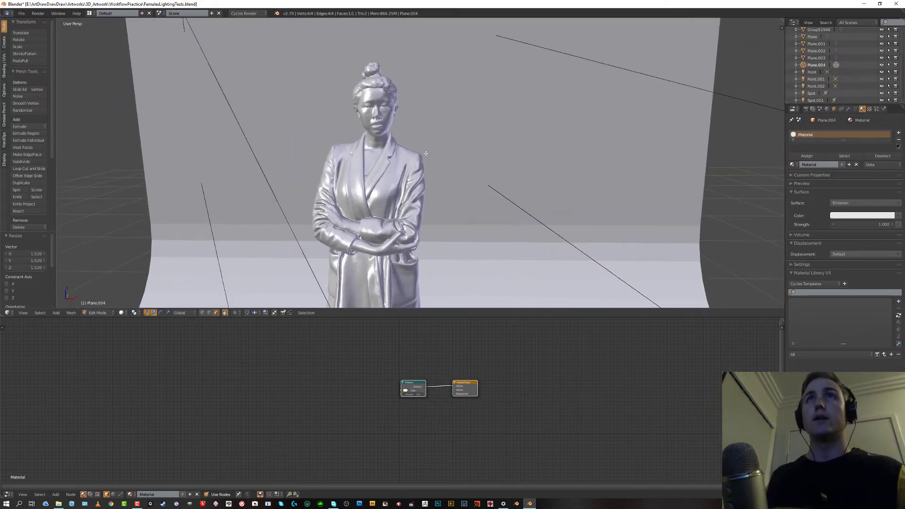
# - In rendered view, set the emission strength to about 84 and the colour to blue
pyautogui.hotkey('shift', 'z')
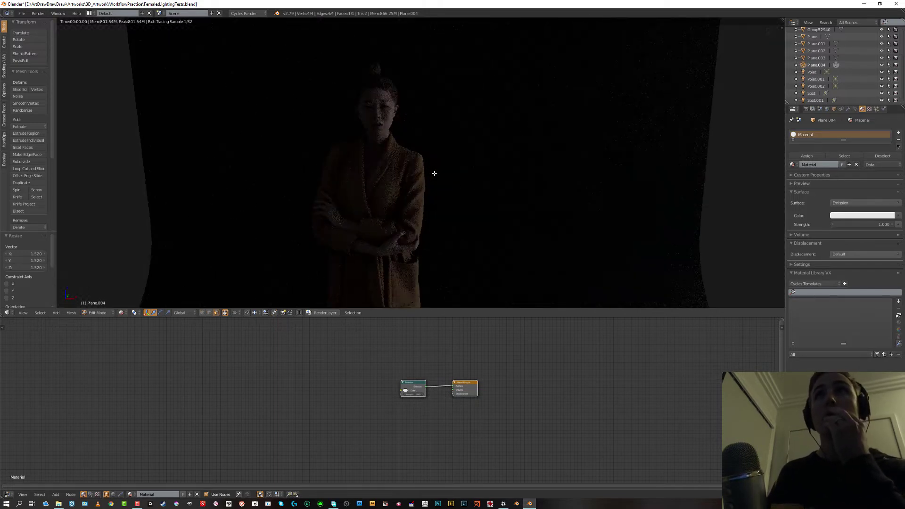
pyautogui.click(872, 224)
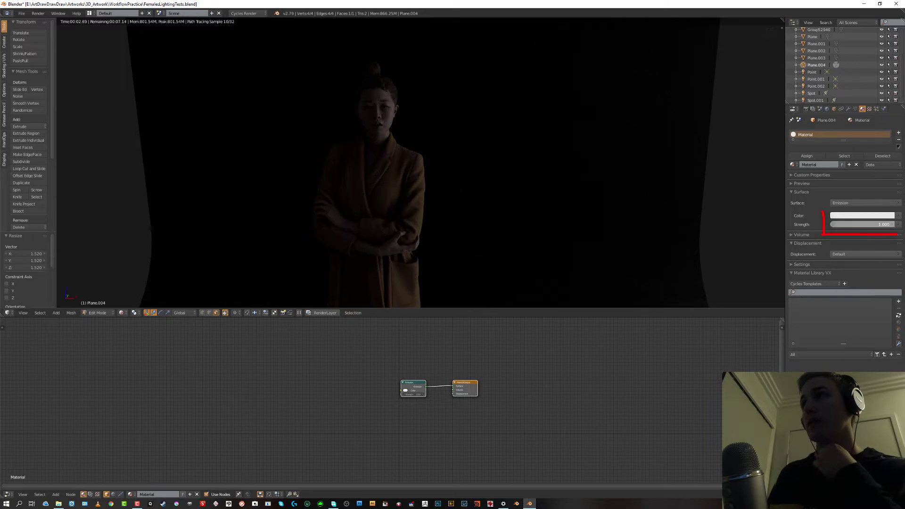
pyautogui.write('84')
pyautogui.press('Return')
pyautogui.moveTo(871, 225); pyautogui.dragTo(870, 225)
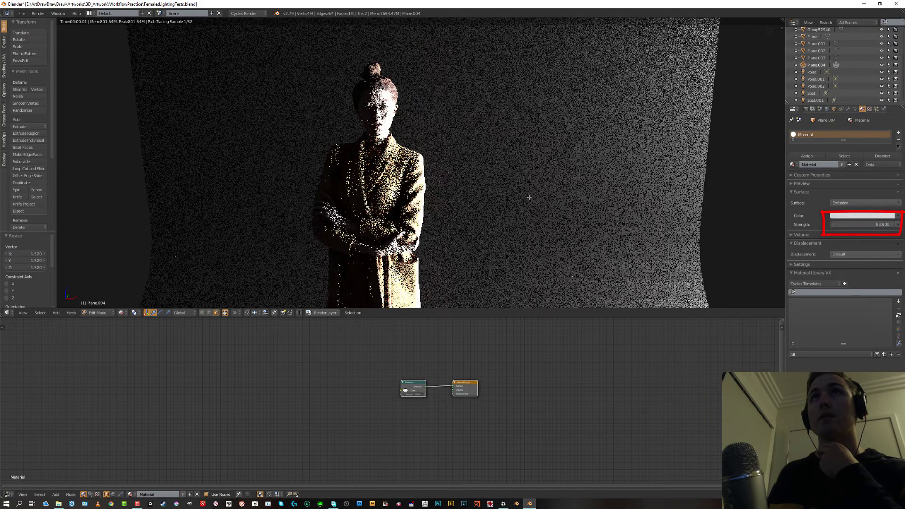
pyautogui.click(849, 214)
pyautogui.click(857, 136)
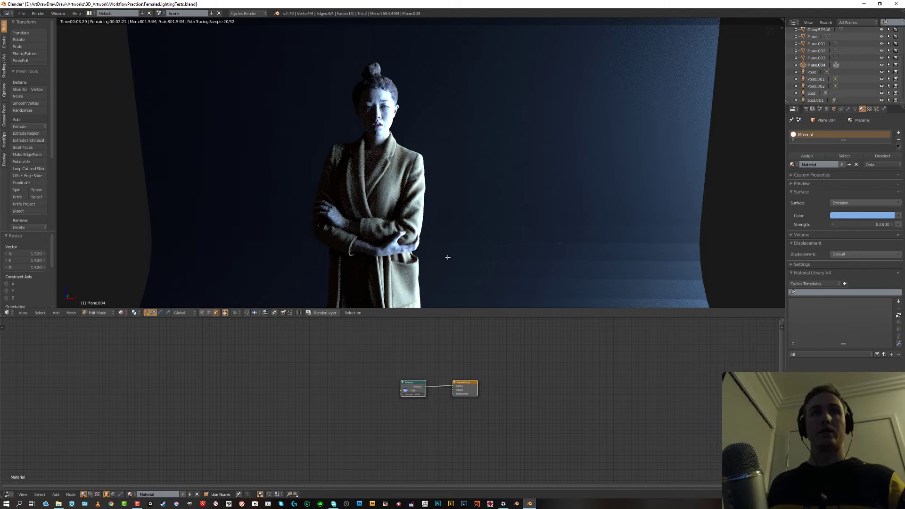
# - Back in object mode, move the emission plane to layer 14
pyautogui.press('Tab')
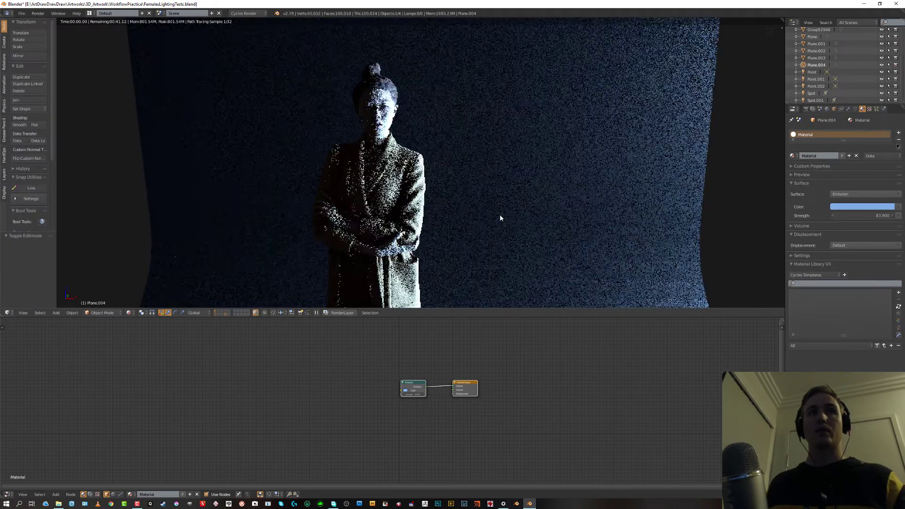
pyautogui.moveTo(499, 216); pyautogui.dragTo(572, 194, button='middle')
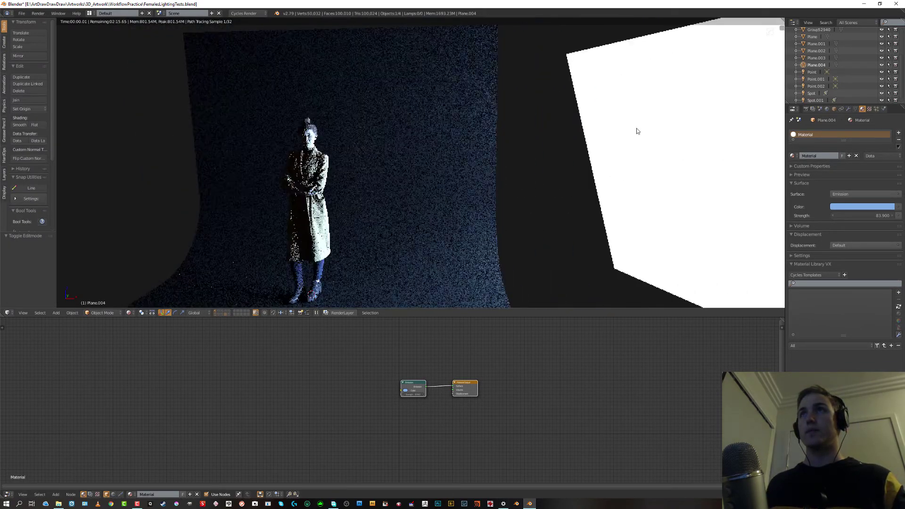
pyautogui.hotkey('shift', 'z')
pyautogui.moveTo(632, 147); pyautogui.dragTo(436, 249, button='middle')
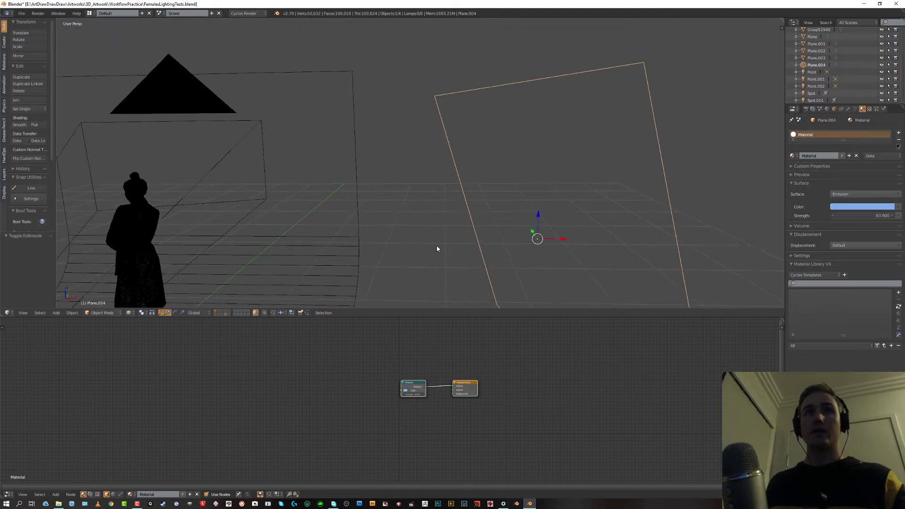
pyautogui.press('m')
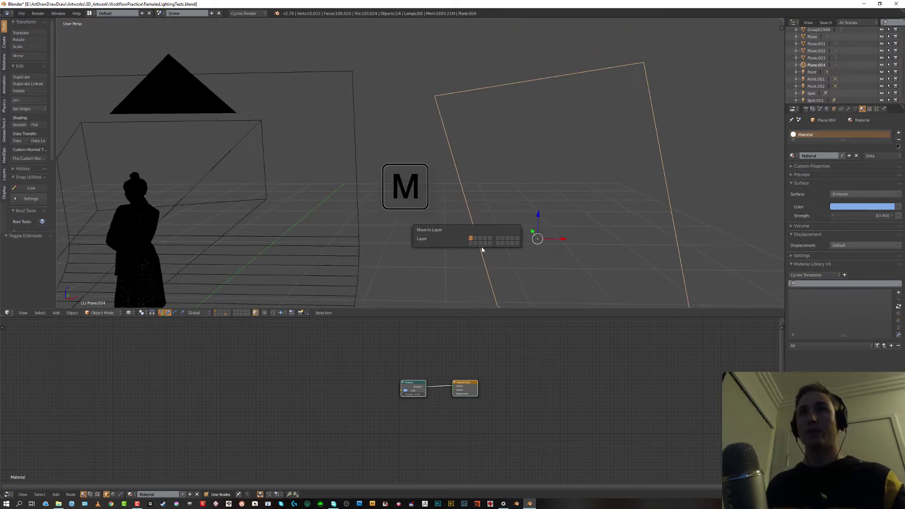
pyautogui.click(486, 244)
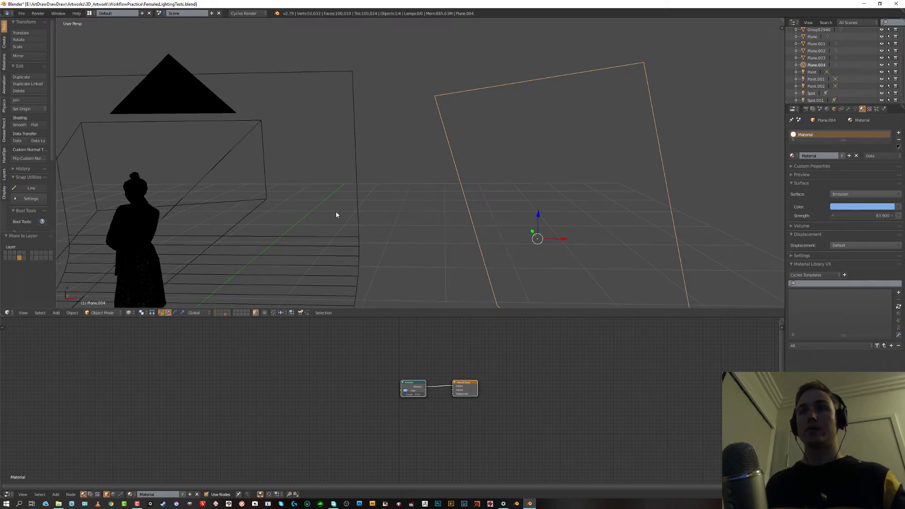
# - Face the woman from the front and switch to a rendered Cycles preview
pyautogui.moveTo(337, 212); pyautogui.dragTo(374, 191, button='middle')
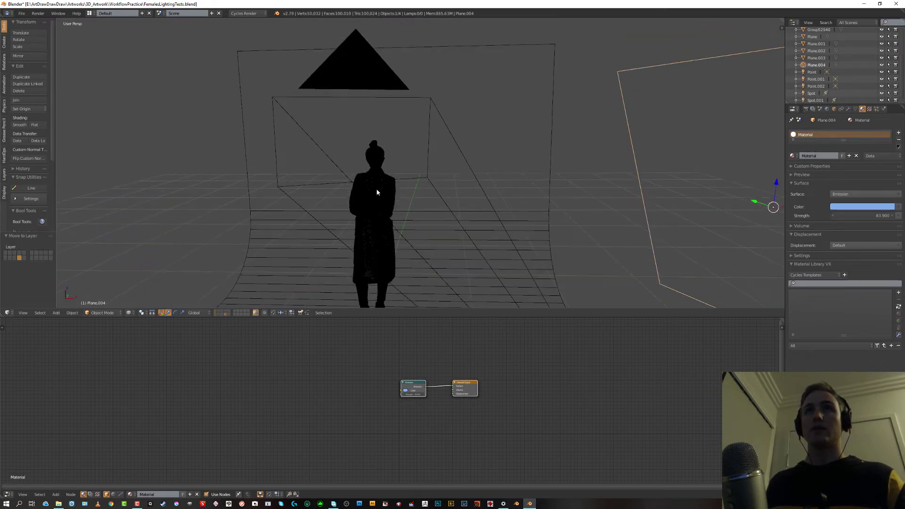
pyautogui.scroll(5, 374, 191)
pyautogui.scroll(-2, 443, 161)
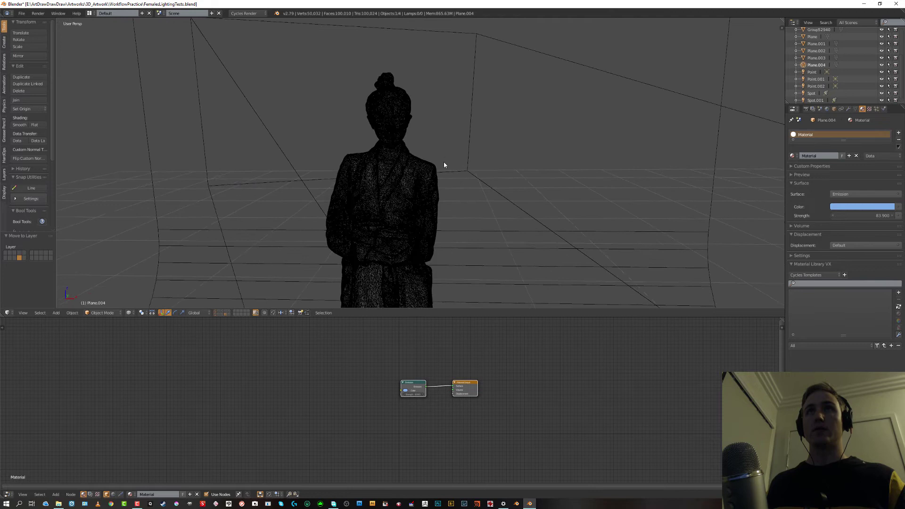
pyautogui.press('Tab')
pyautogui.press('Tab')
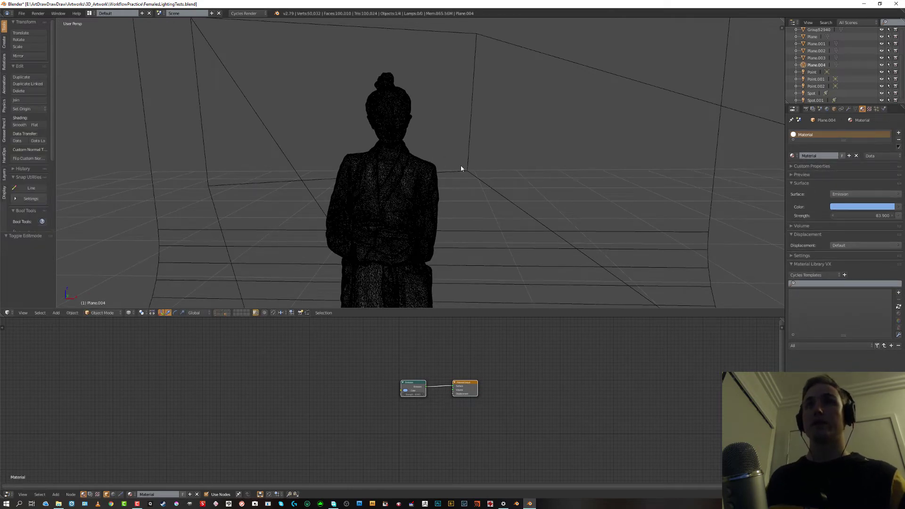
pyautogui.hotkey('shift', 'z')
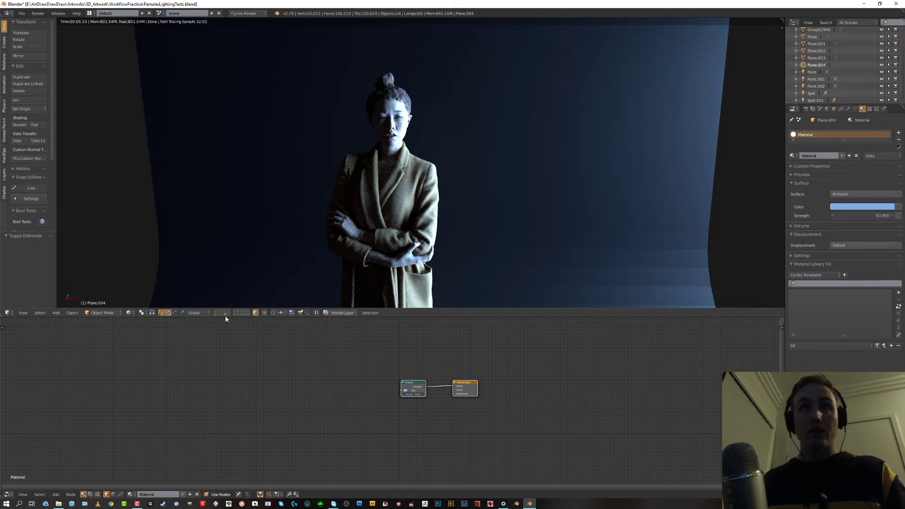
# - Show the figure and backdrop layer again, plus the lamp's layer, for warm light on the coat
pyautogui.click(226, 316)
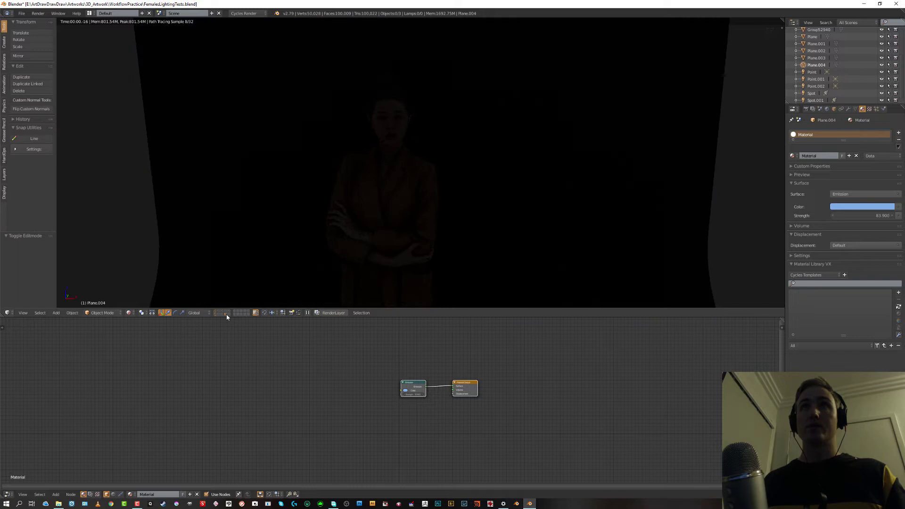
pyautogui.click(227, 316)
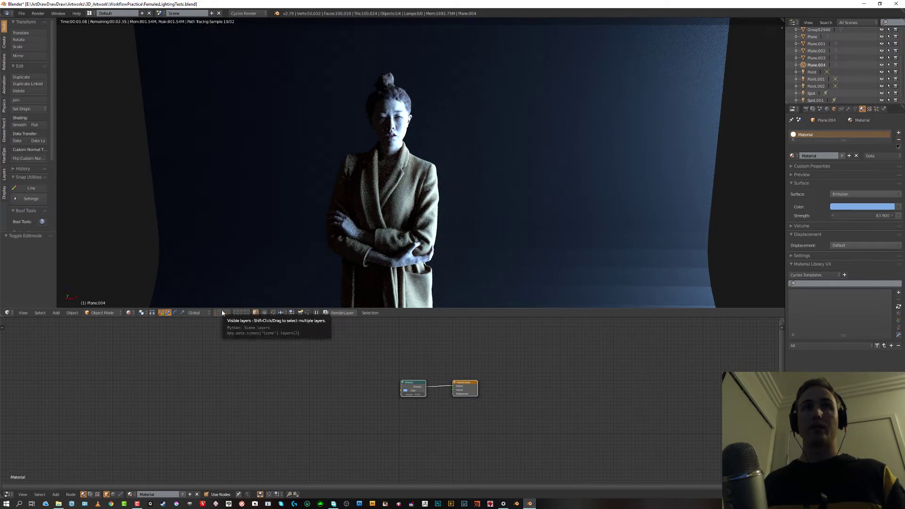
pyautogui.keyDown('shift'); pyautogui.click(222, 310); pyautogui.keyUp('shift')
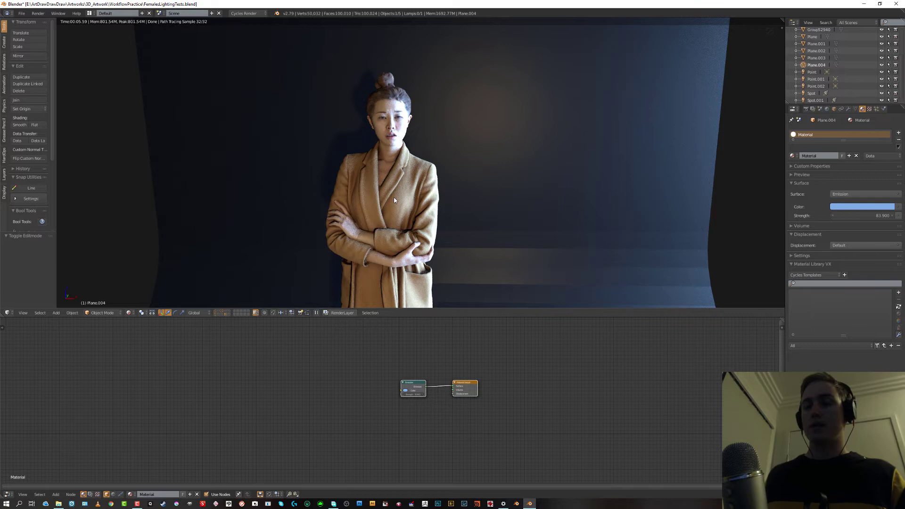
# - Select the scanned woman and enlarge the Node Editor to show her material nodes
pyautogui.press('z')
pyautogui.rightClick(397, 168)
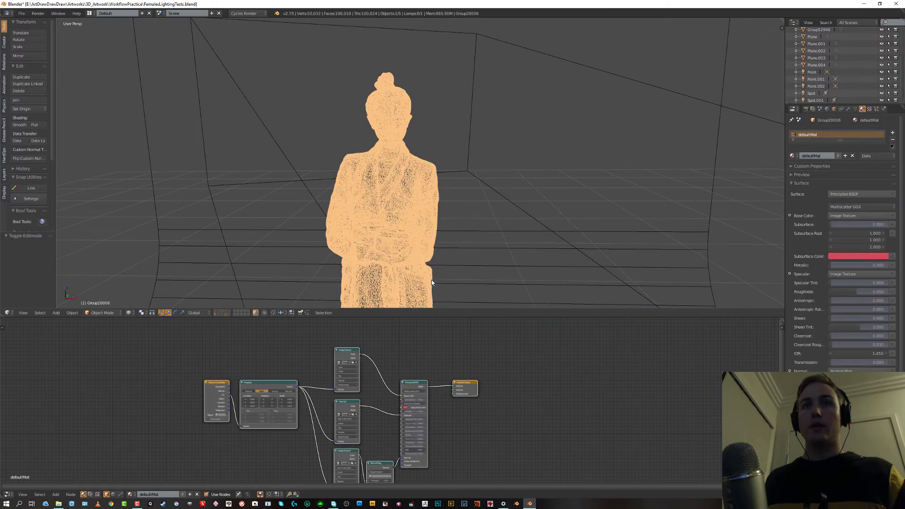
pyautogui.moveTo(539, 358); pyautogui.dragTo(551, 336, button='middle')
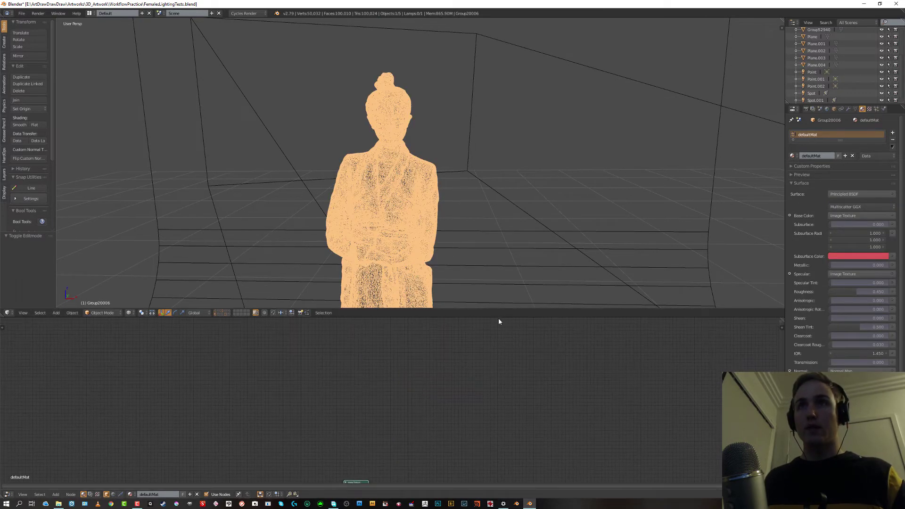
pyautogui.moveTo(498, 318); pyautogui.dragTo(503, 154)
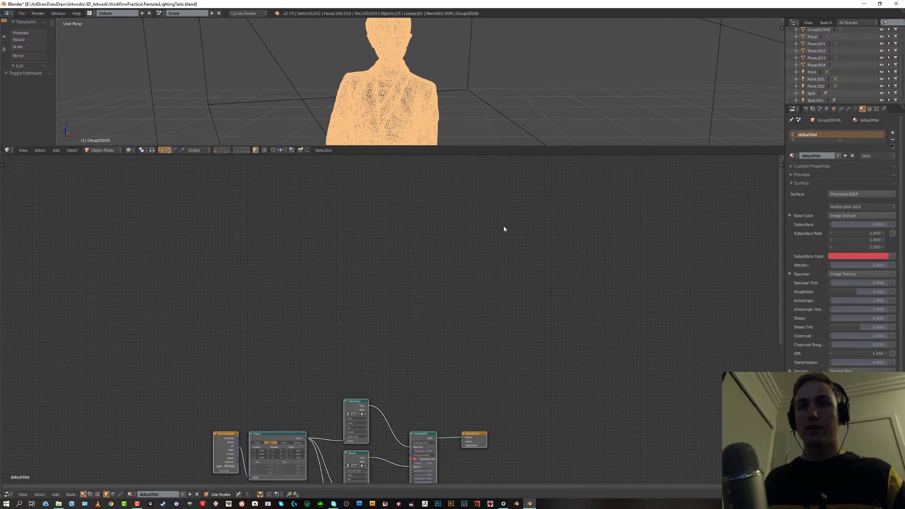
pyautogui.moveTo(503, 229); pyautogui.dragTo(516, 77, button='middle')
pyautogui.scroll(2, 444, 384)
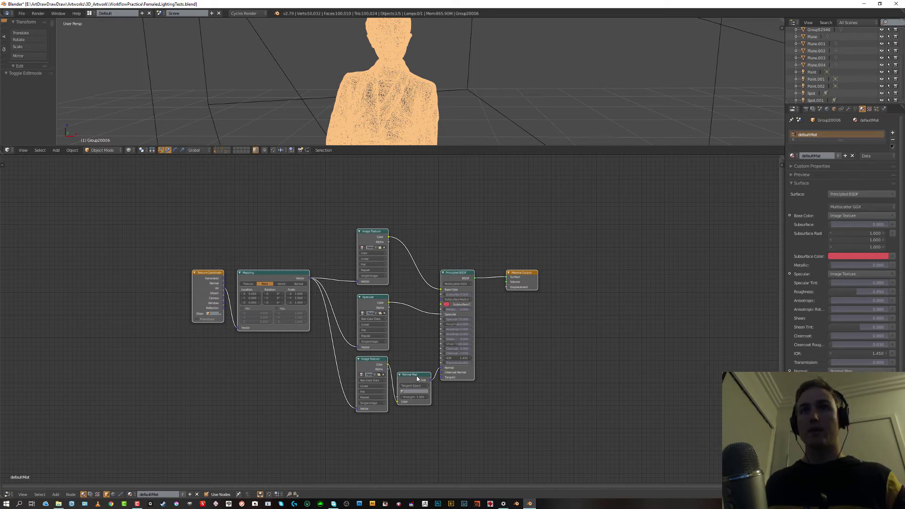
# - Delete the Normal Map node and the bottom Image Texture node feeding it
pyautogui.click(417, 378)
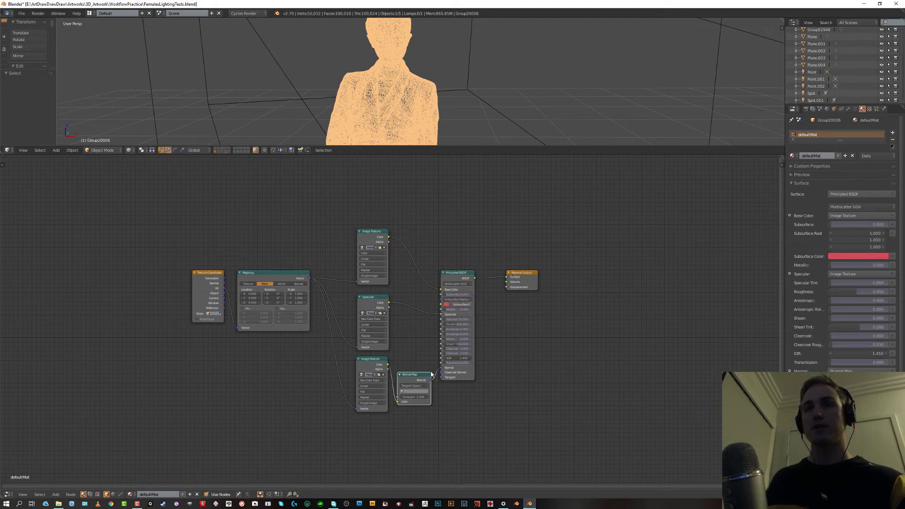
pyautogui.press('x')
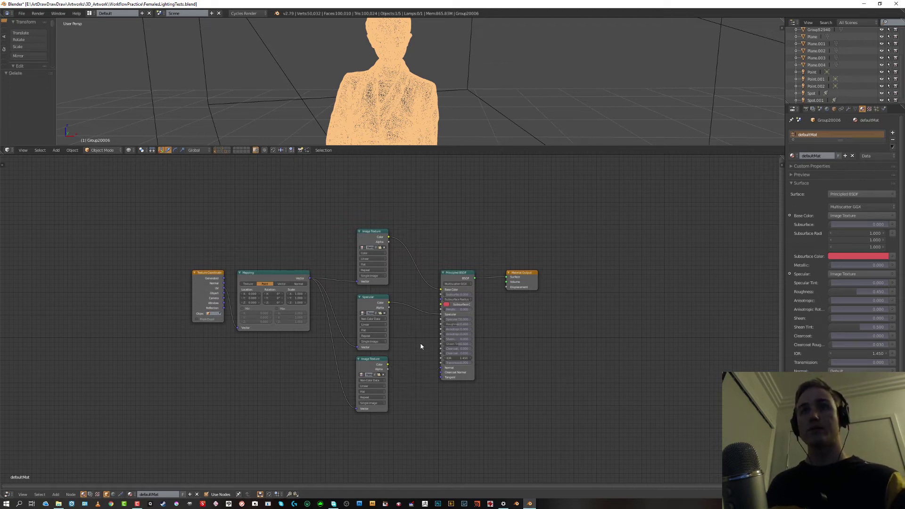
pyautogui.click(372, 362)
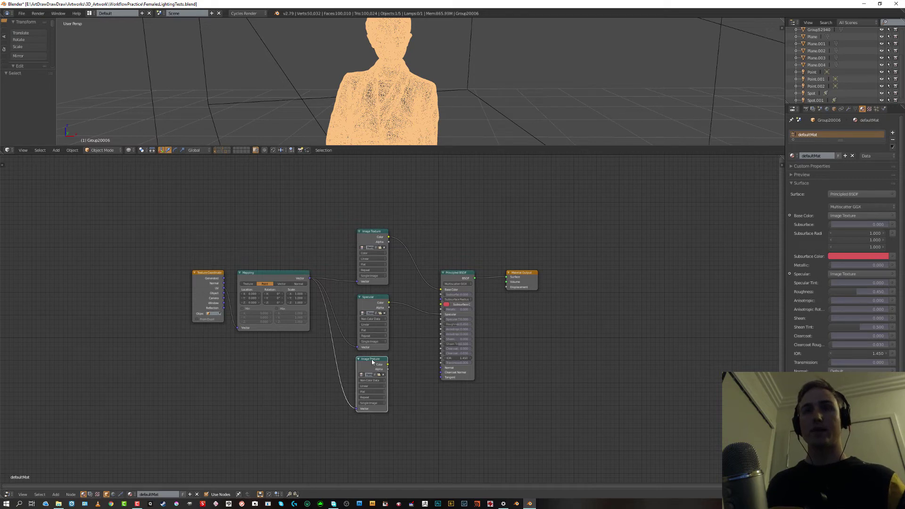
pyautogui.press('x')
pyautogui.moveTo(455, 141)
pyautogui.mouseDown(button='middle')
pyautogui.moveTo(462, 101)
pyautogui.moveTo(457, 143)
pyautogui.mouseUp(button='middle')
pyautogui.moveTo(456, 156); pyautogui.dragTo(464, 326)
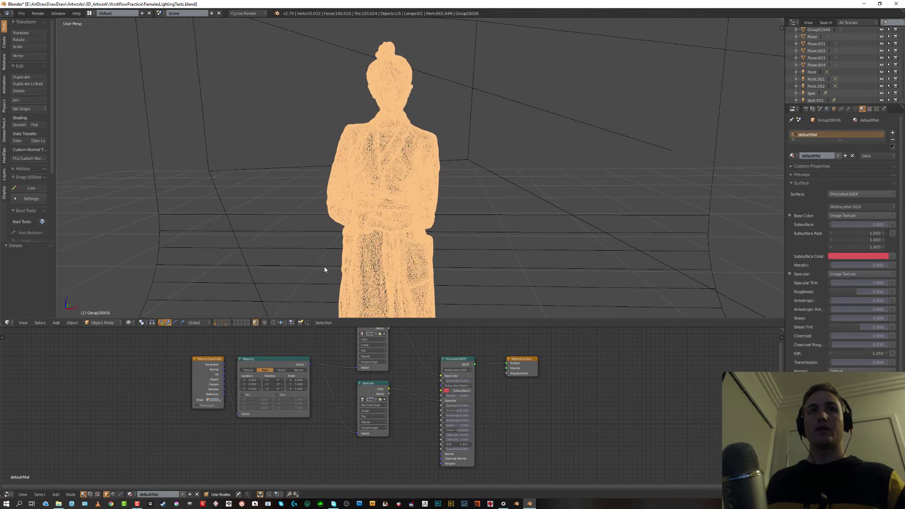
# - Switch the viewport to Cycles rendered preview and delete an accidental duplicate of the figure
pyautogui.hotkey('shift', 'z')
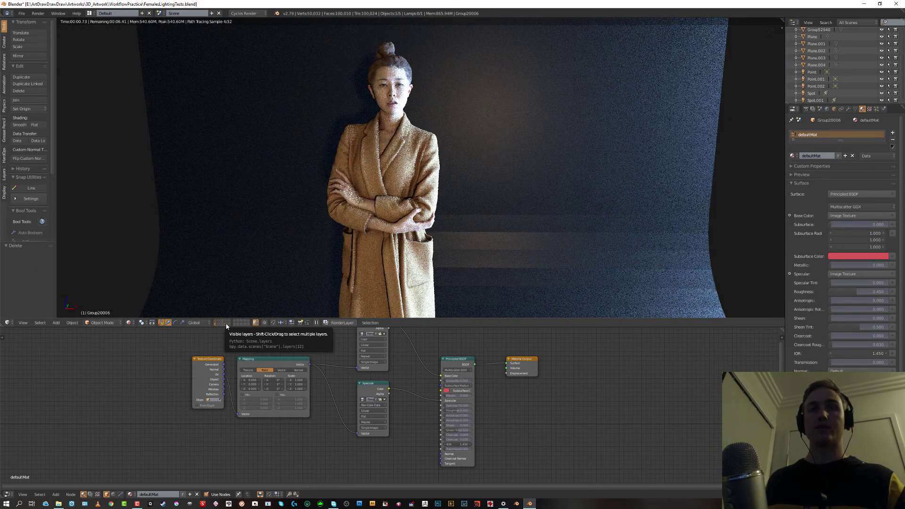
pyautogui.hotkey('shift', 'd')
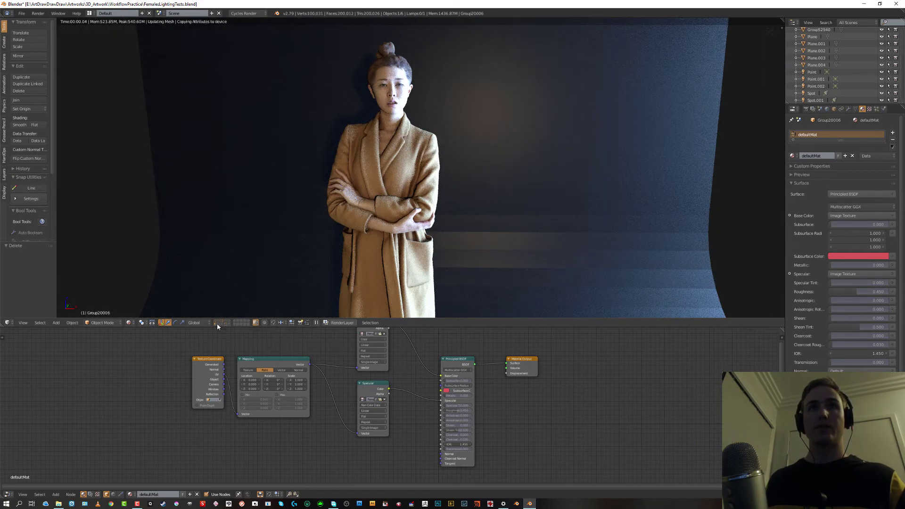
pyautogui.press('Delete')
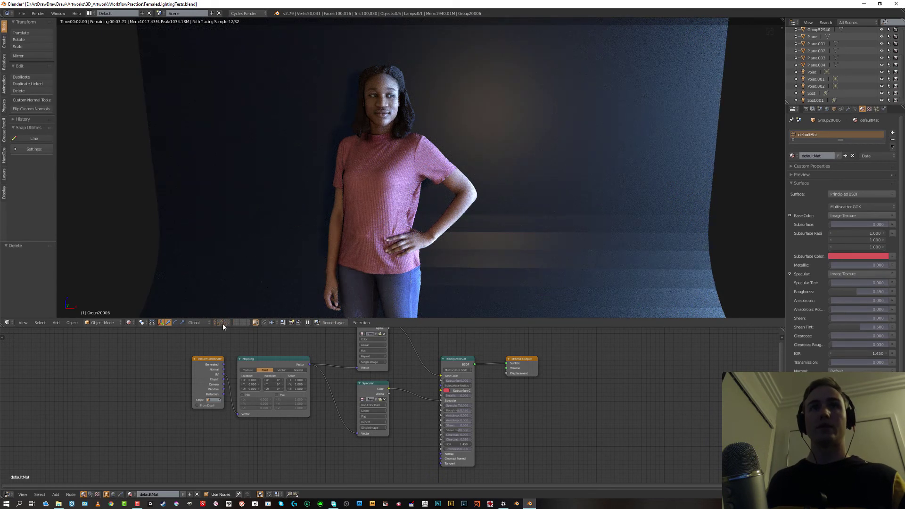
# - Toggle the character layers toward the blonde figure and orbit the view closer around her
pyautogui.keyDown('shift'); pyautogui.click(222, 324); pyautogui.keyUp('shift')
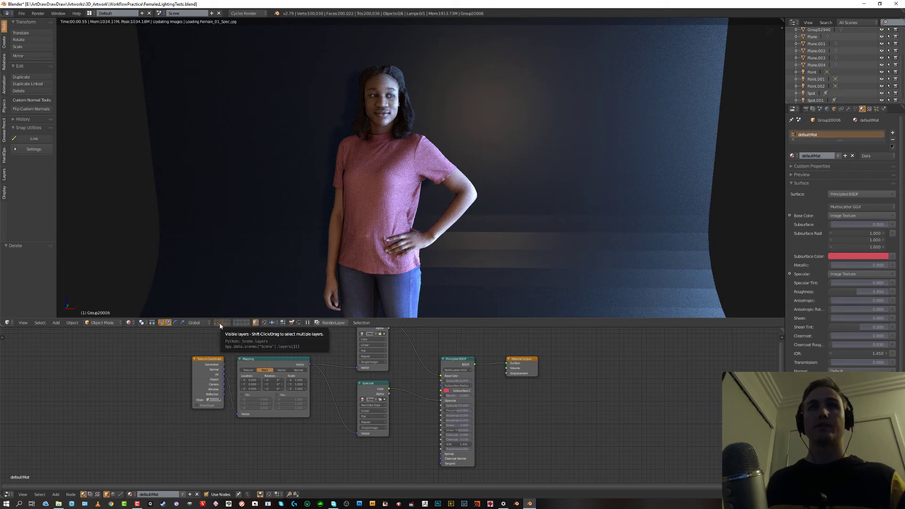
pyautogui.keyDown('shift'); pyautogui.click(220, 325); pyautogui.keyUp('shift')
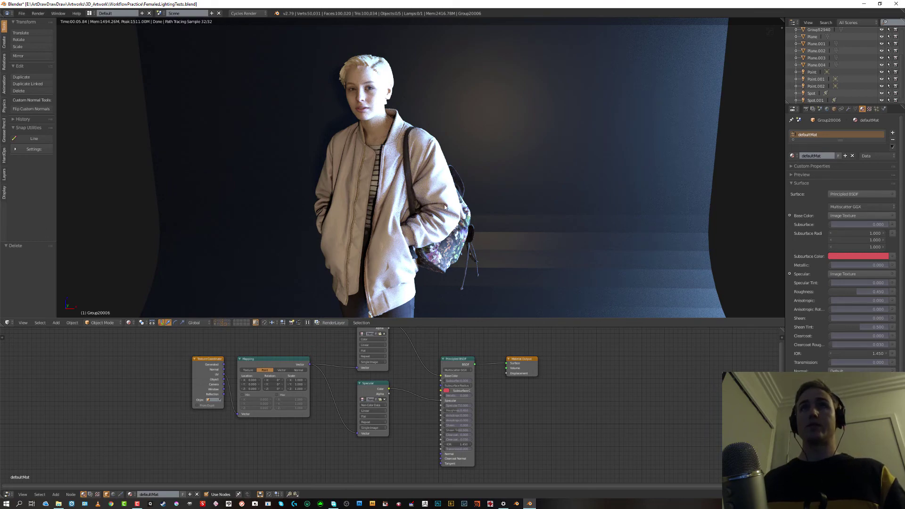
pyautogui.moveTo(444, 207); pyautogui.dragTo(434, 162, button='middle')
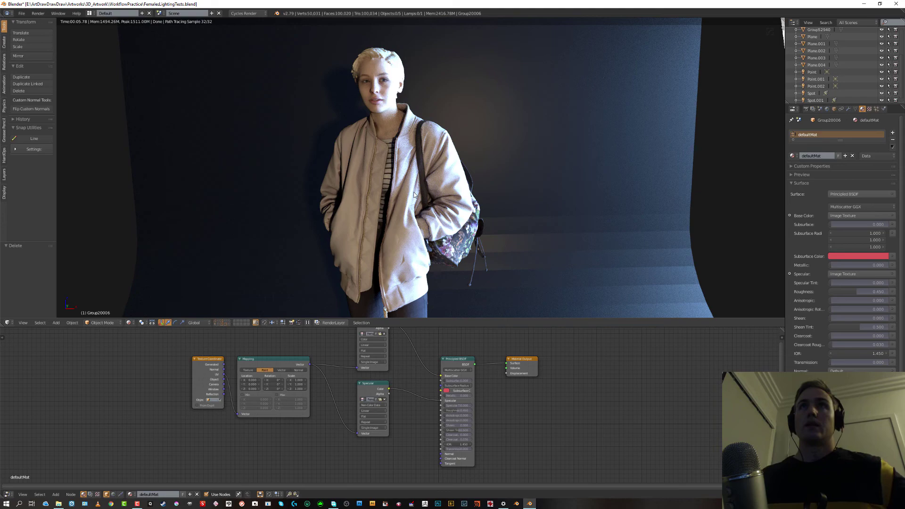
pyautogui.moveTo(434, 141); pyautogui.dragTo(476, 162, button='middle')
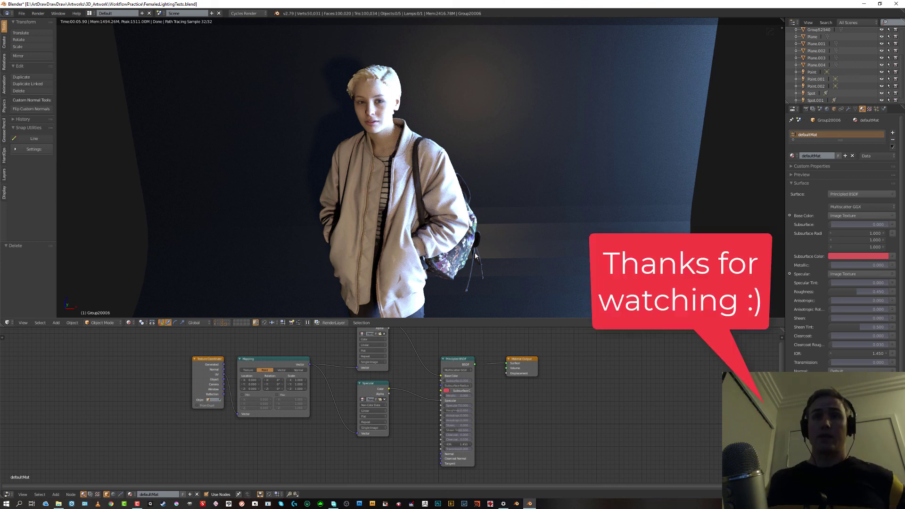
pyautogui.click(137, 505)
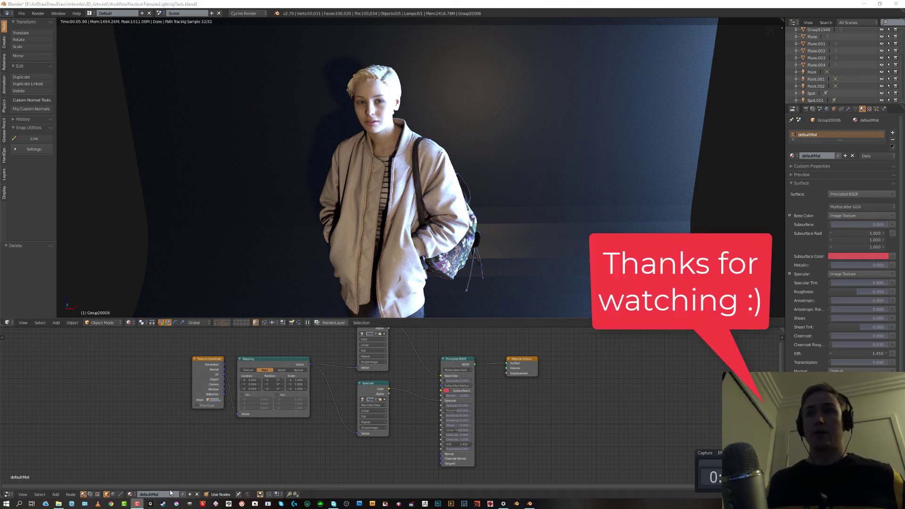